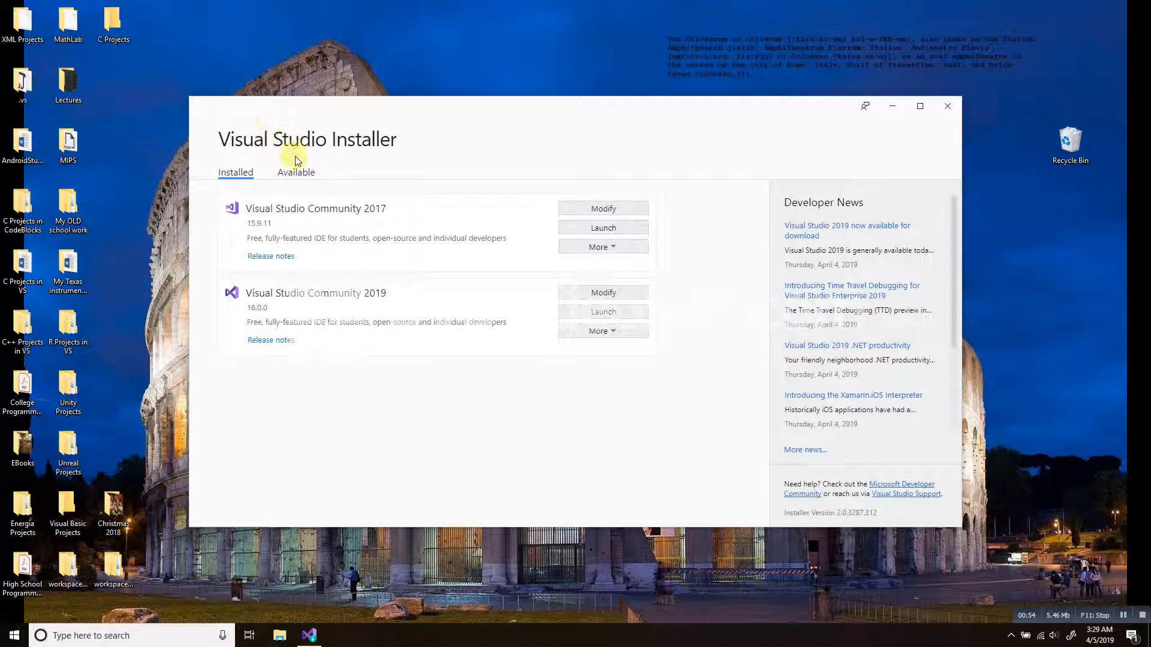
Review the Visual Studio editions available in the installer, and return to the list of installed versions.
{"action": "left_click", "coordinate": [298, 173]}
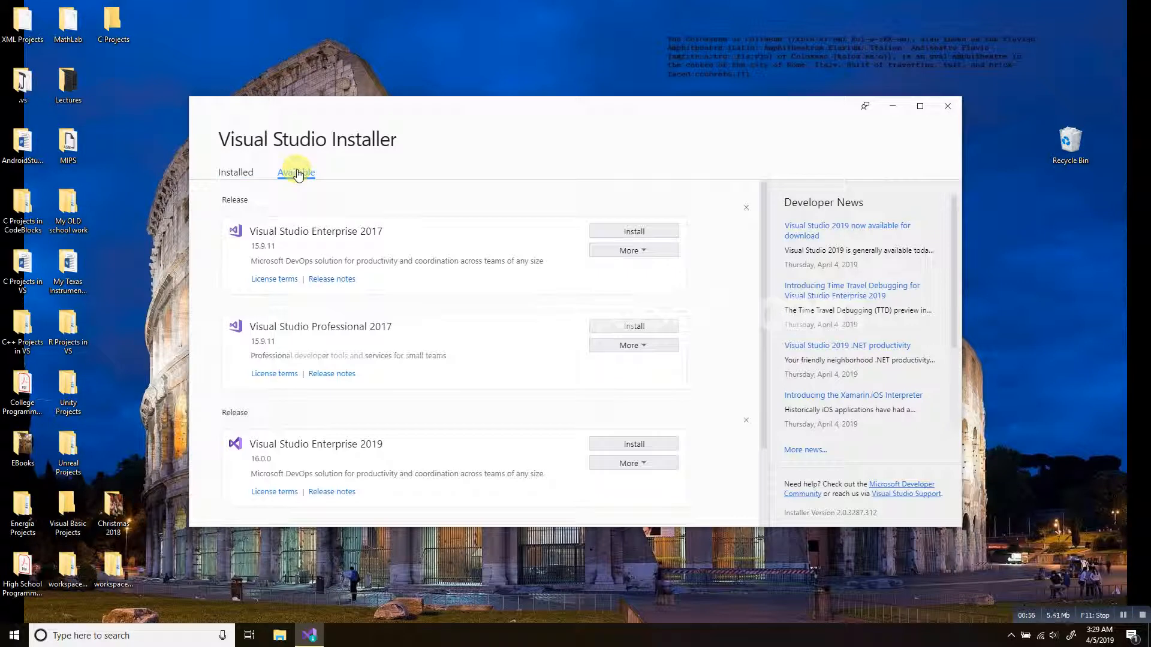
{"action": "scroll", "coordinate": [479, 337], "scroll_direction": "down", "scroll_amount": 2}
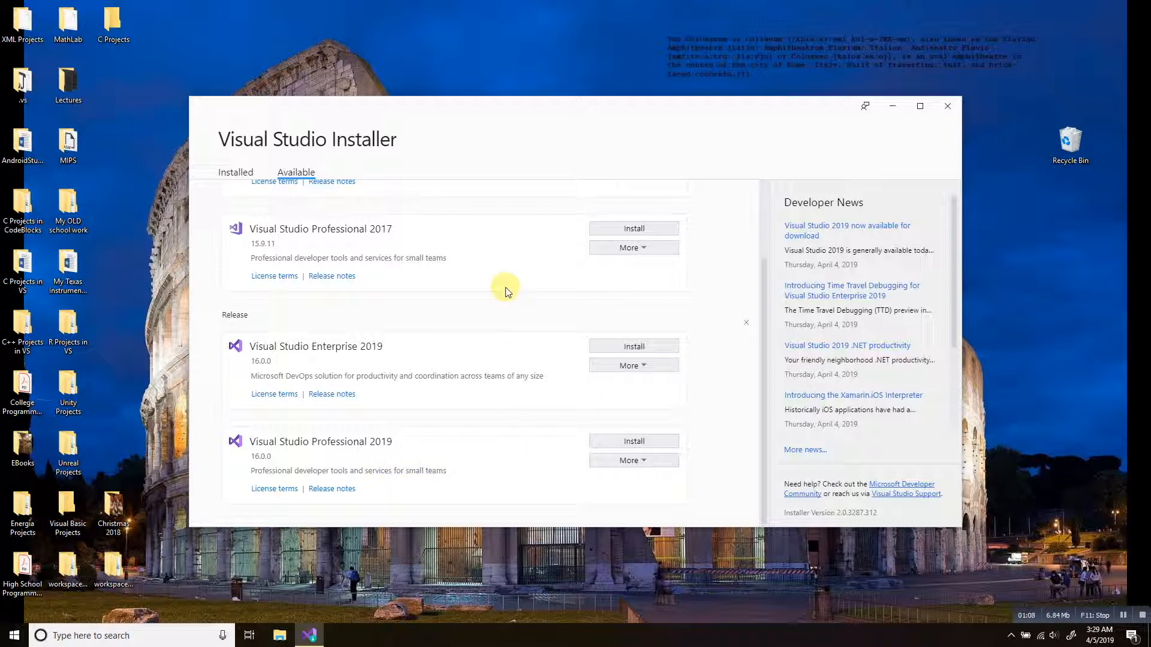
{"action": "left_click", "coordinate": [237, 174]}
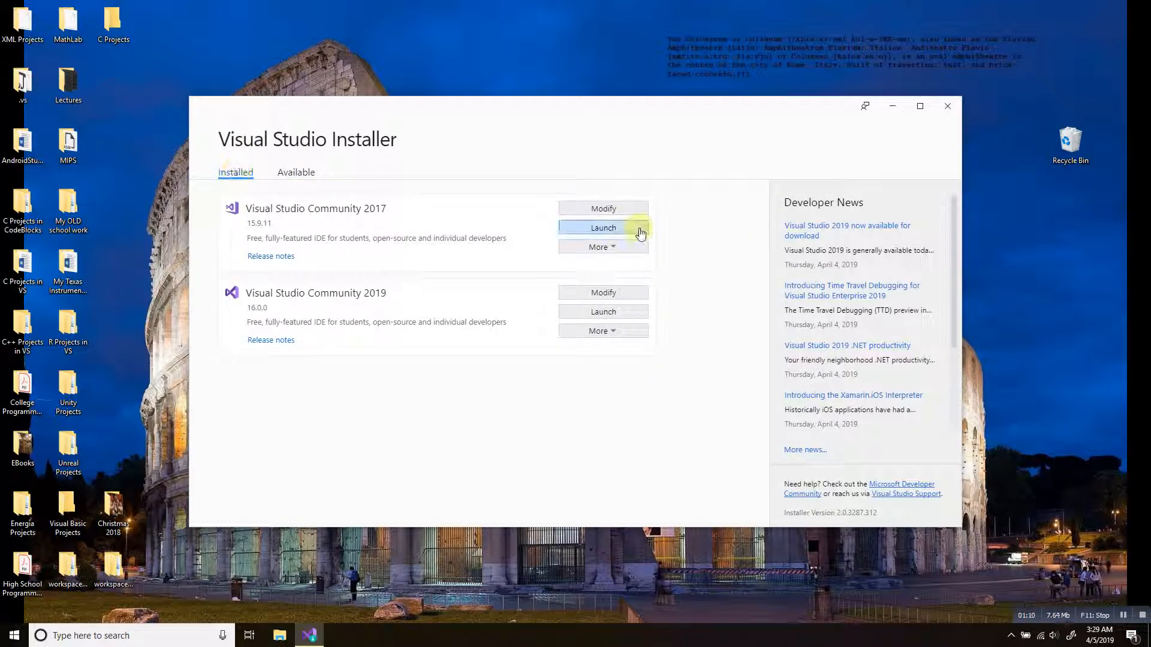
Open the news article announcing Visual Studio 2019 in the browser and follow its link to the Visual Studio 2019 downloads page.
{"action": "left_click", "coordinate": [807, 228]}
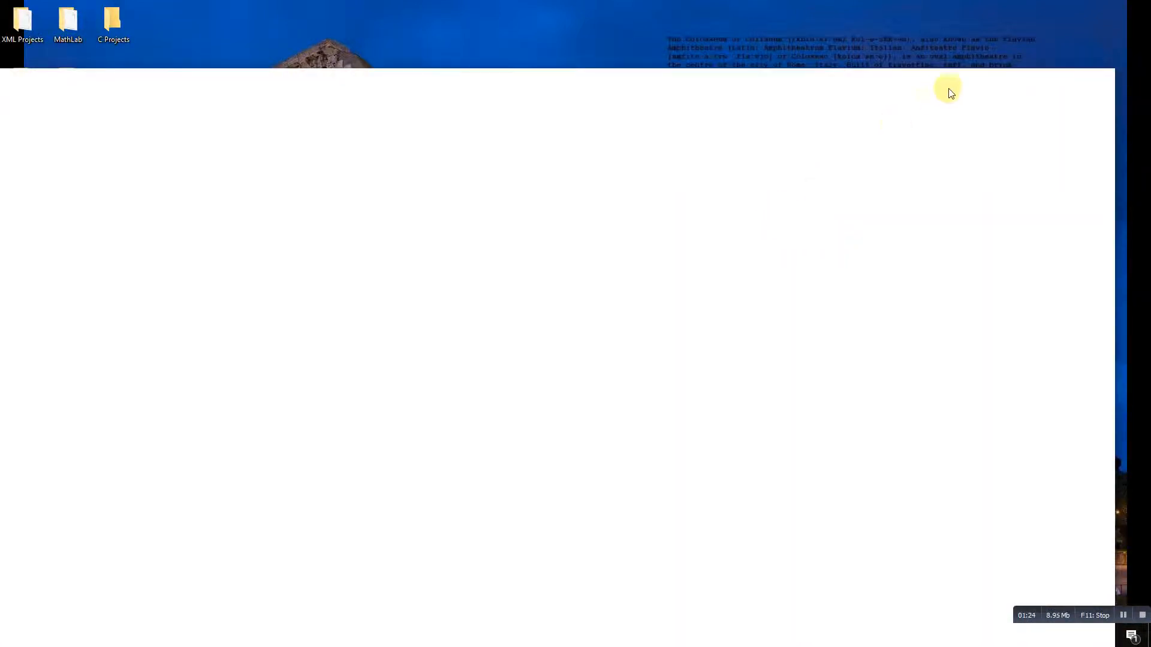
{"action": "left_click", "coordinate": [1073, 76]}
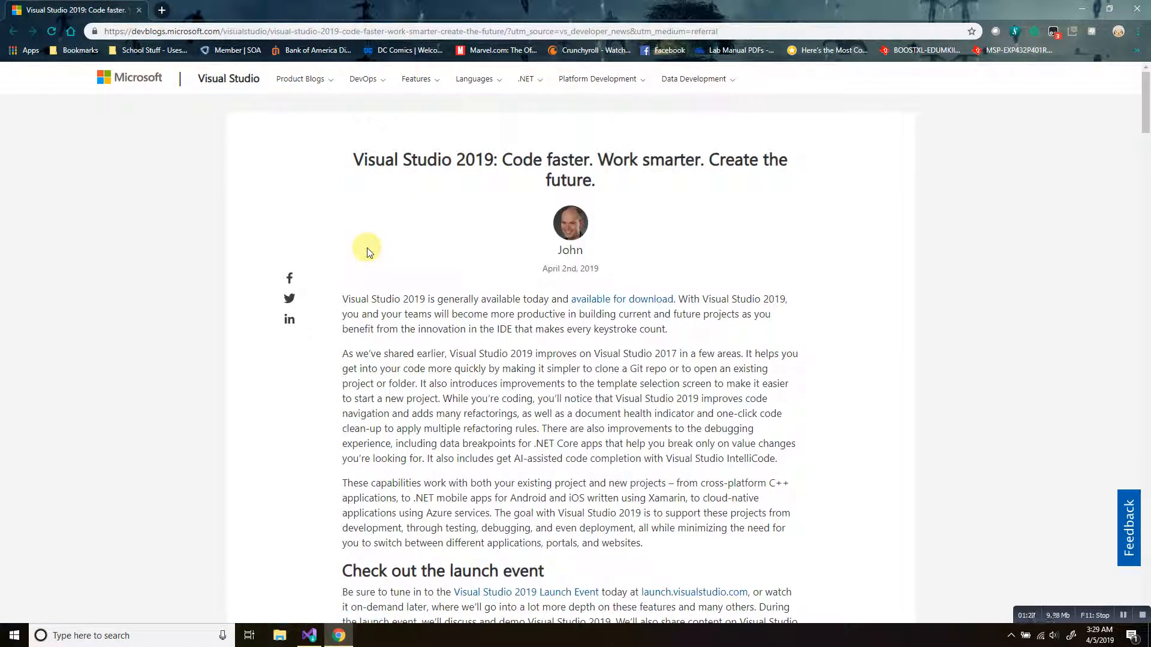
{"action": "scroll", "coordinate": [631, 249], "scroll_direction": "down", "scroll_amount": 4}
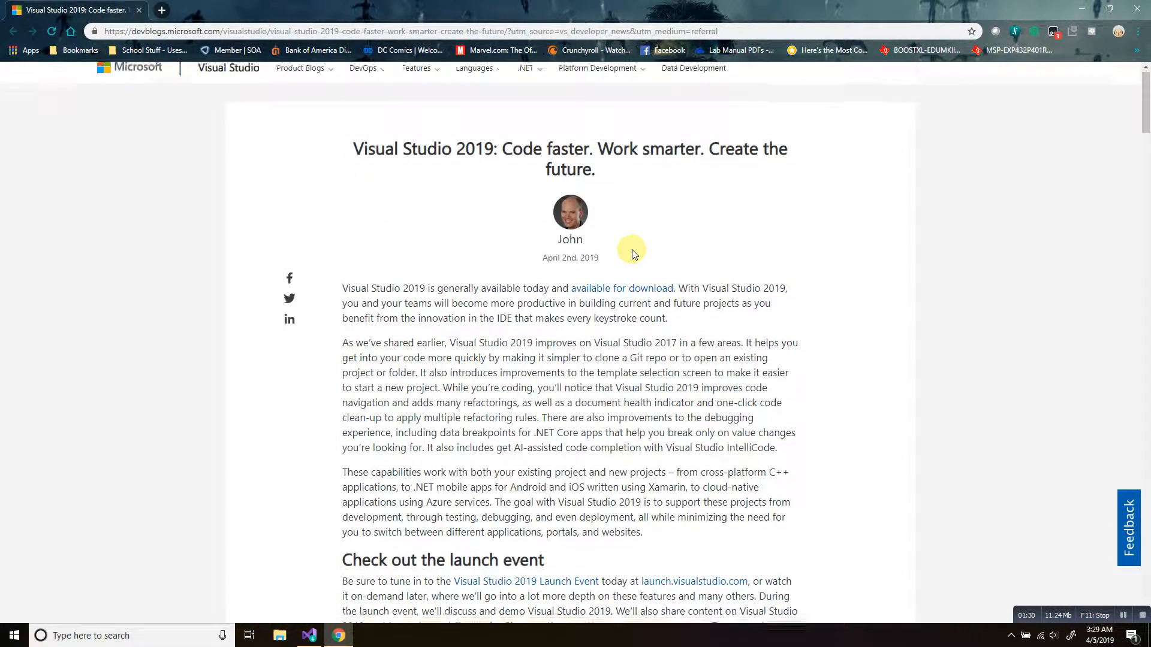
{"action": "scroll", "coordinate": [631, 249], "scroll_direction": "down", "scroll_amount": 6}
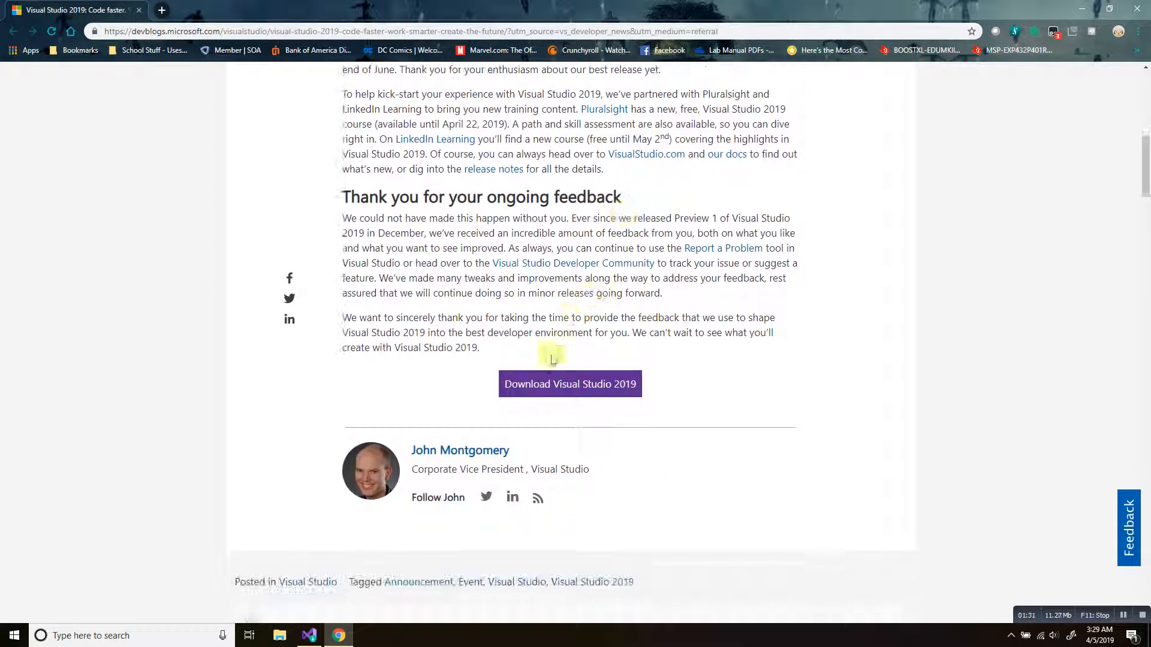
{"action": "left_click", "coordinate": [562, 393]}
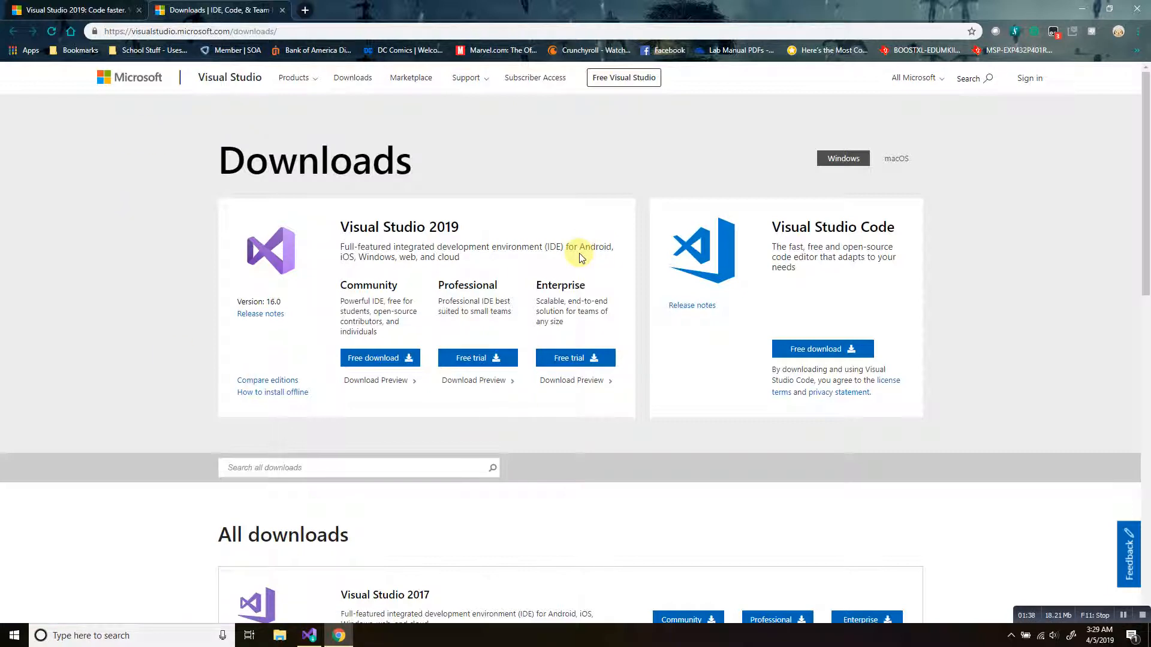
{"action": "left_click", "coordinate": [321, 30]}
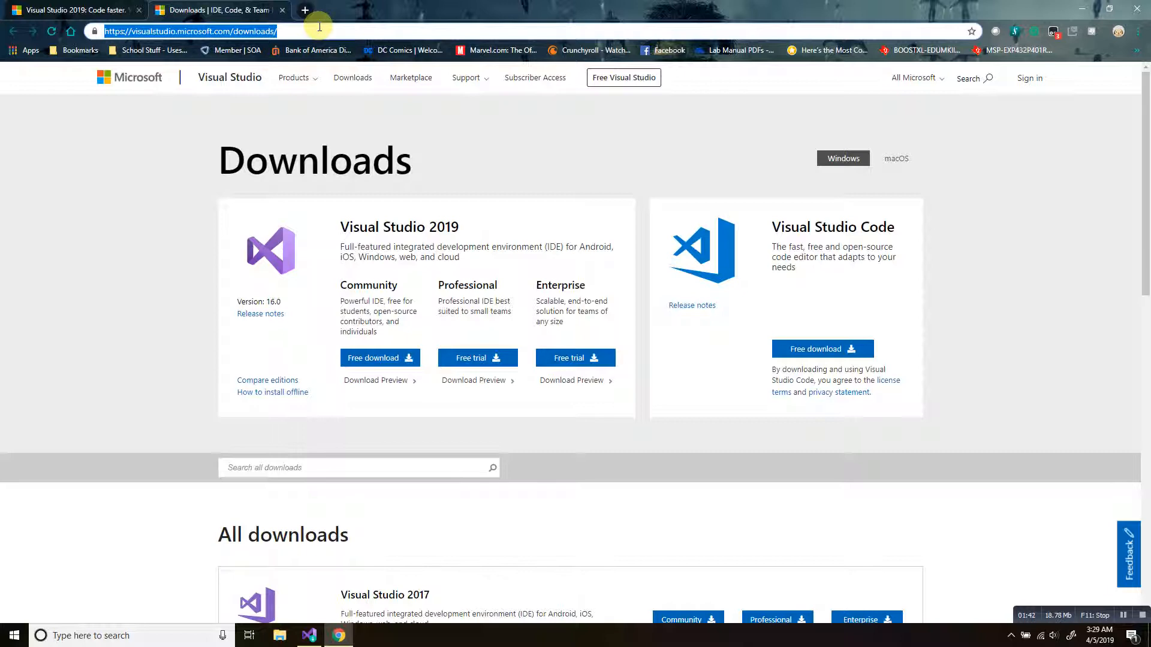
{"action": "left_click", "coordinate": [319, 26]}
{"action": "key", "text": "BackSpace"}
{"action": "key", "text": "BackSpace"}
{"action": "key", "text": "BackSpace"}
{"action": "key", "text": "BackSpace"}
{"action": "key", "text": "BackSpace"}
{"action": "key", "text": "BackSpace"}
{"action": "key", "text": "BackSpace"}
{"action": "key", "text": "BackSpace"}
{"action": "key", "text": "BackSpace"}
{"action": "key", "text": "BackSpace"}
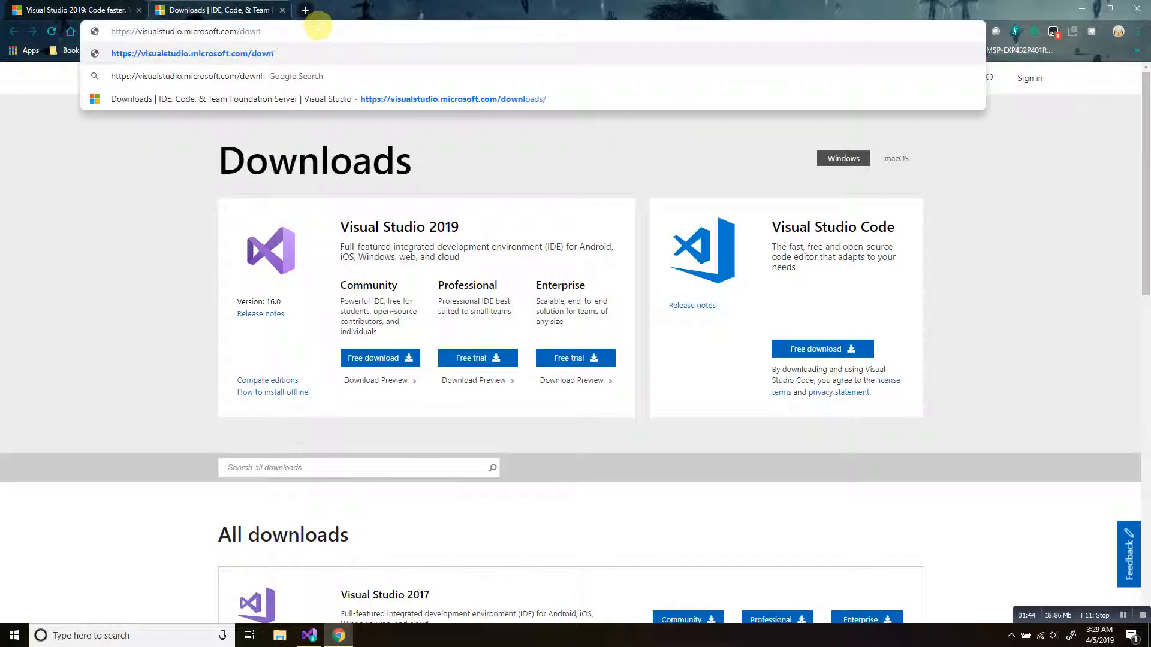
{"action": "key", "text": "BackSpace"}
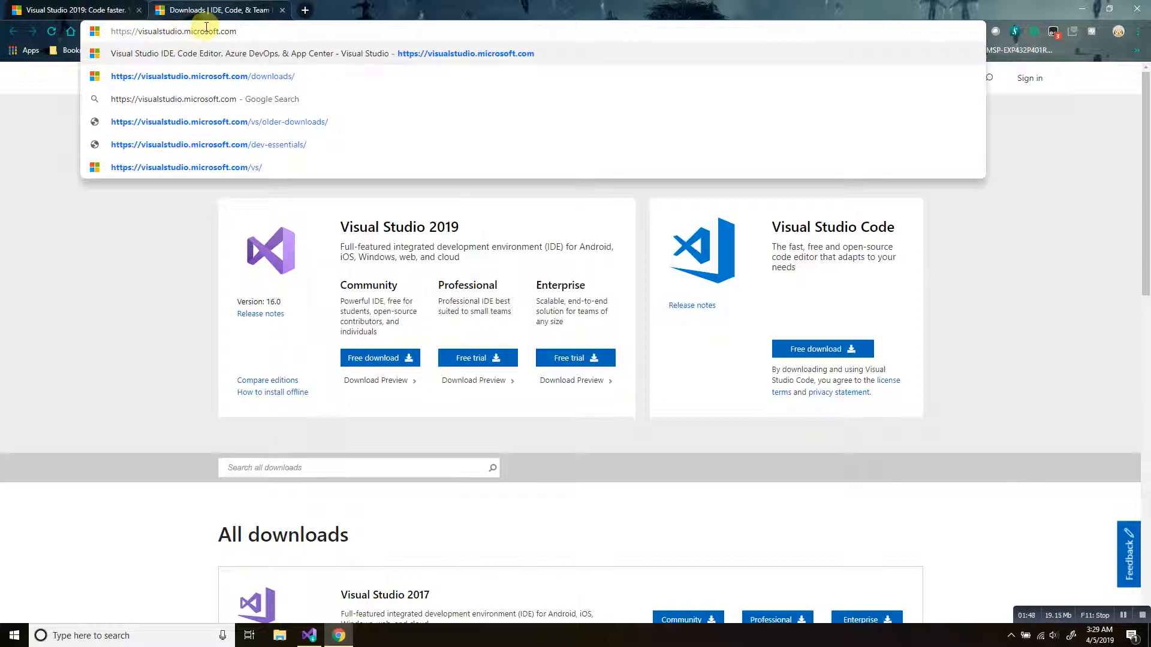
{"action": "left_click", "coordinate": [269, 52]}
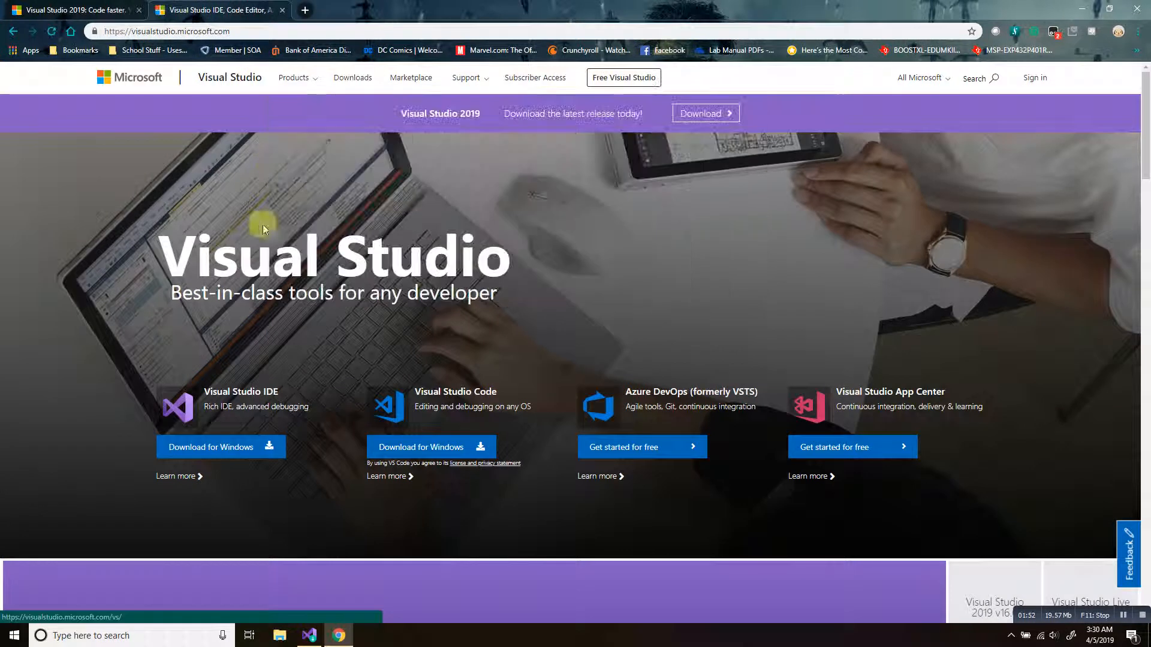
Download the Community 2019 edition of Visual Studio IDE for Windows, and switch back to Visual Studio Installer.
{"action": "left_click", "coordinate": [213, 448]}
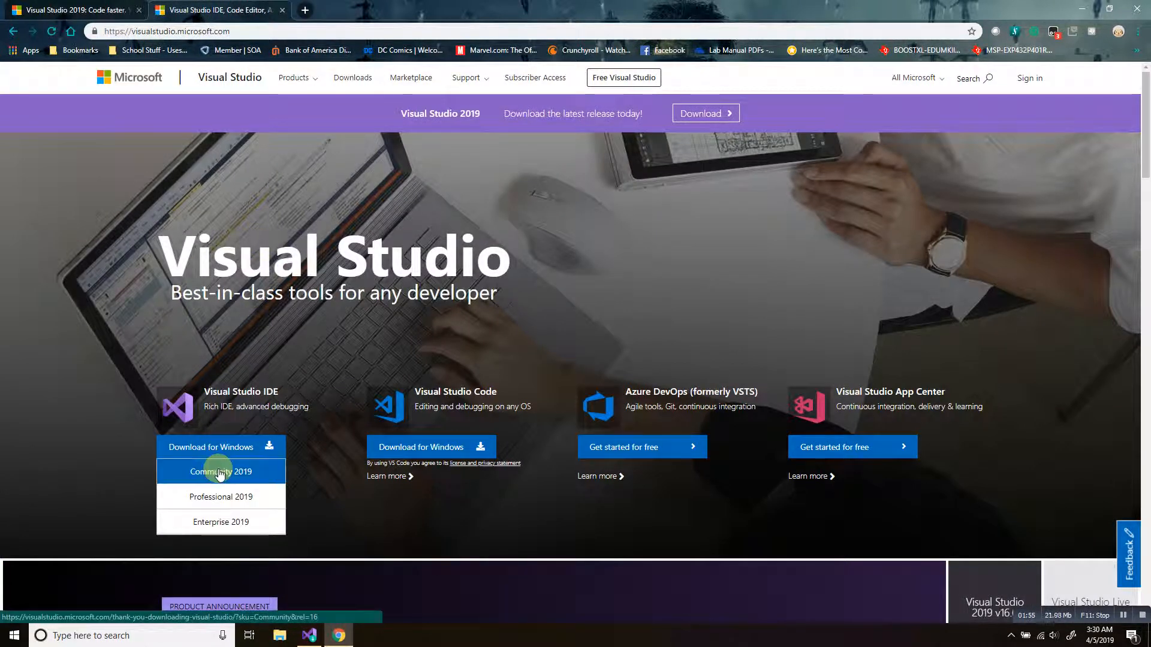
{"action": "left_click", "coordinate": [220, 473]}
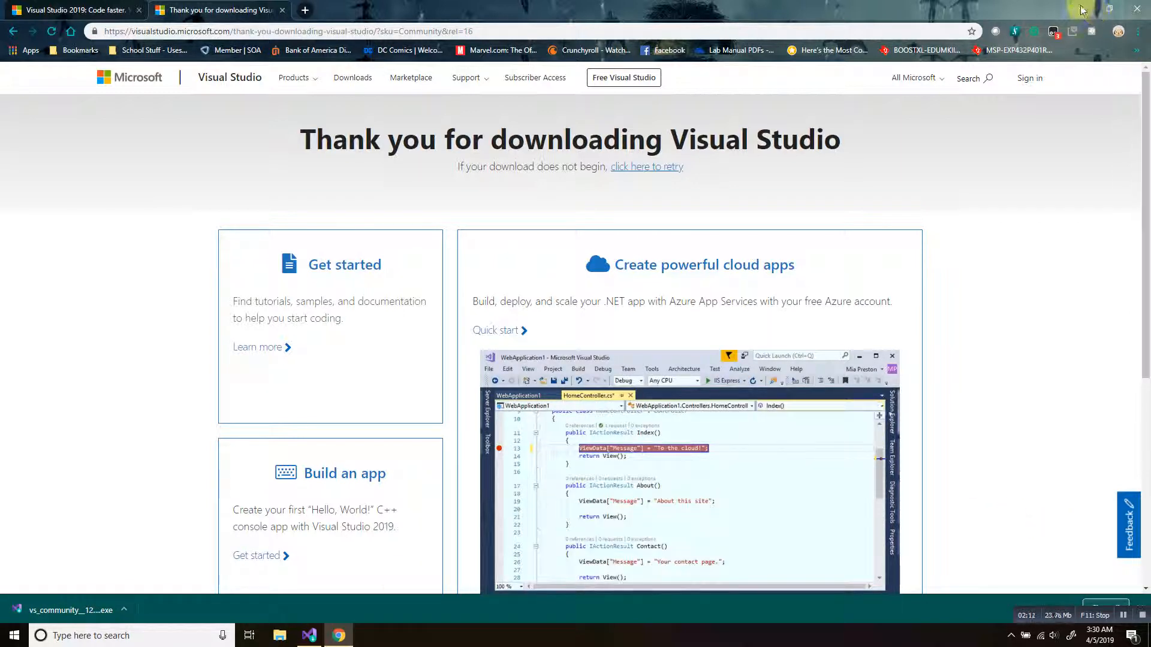
{"action": "left_click", "coordinate": [1141, 9]}
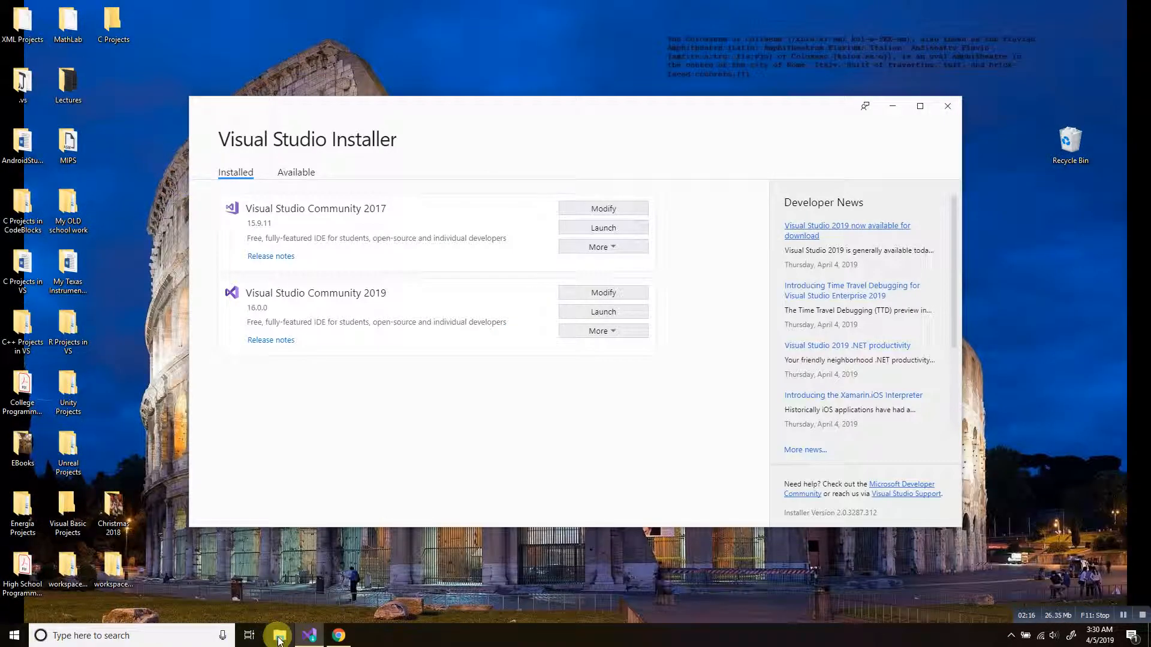
{"action": "left_click", "coordinate": [339, 635]}
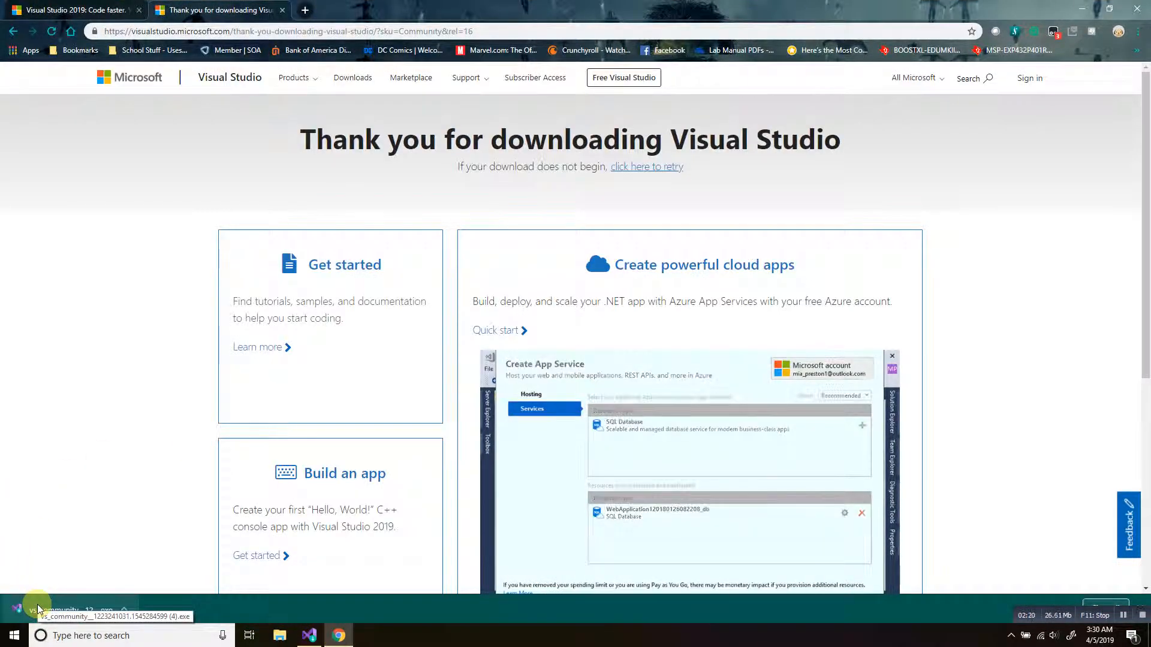
{"action": "left_click", "coordinate": [1086, 8]}
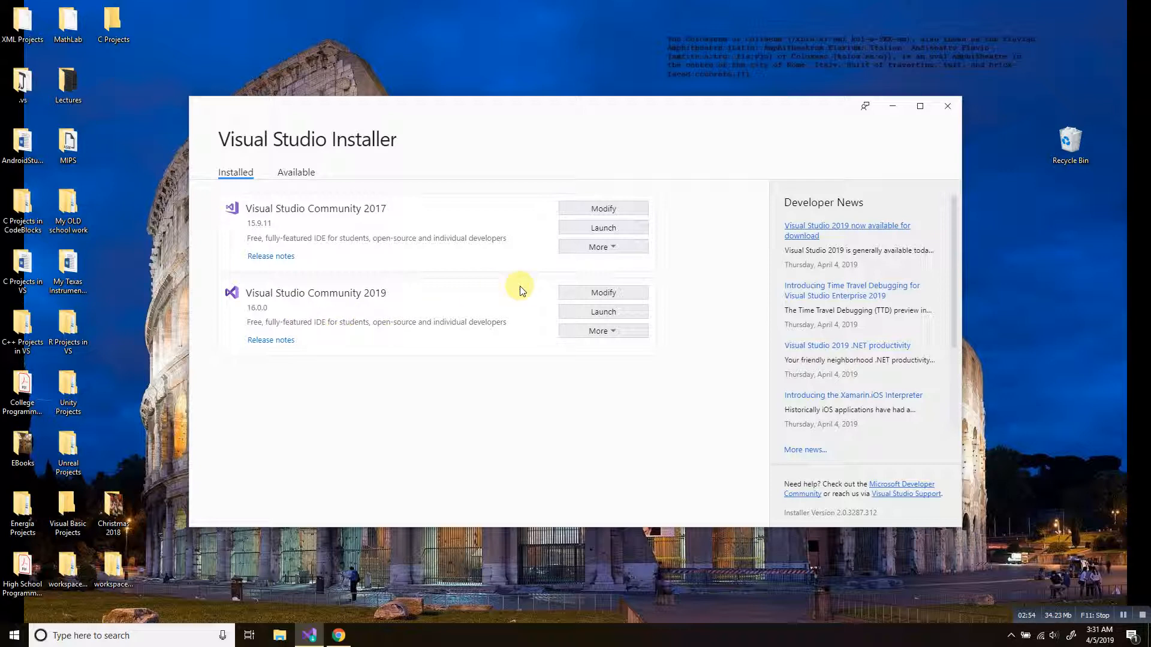
Open the modification options for Visual Studio Community 2019, select the Node.js development workload, and deselect it again.
{"action": "left_click", "coordinate": [597, 293]}
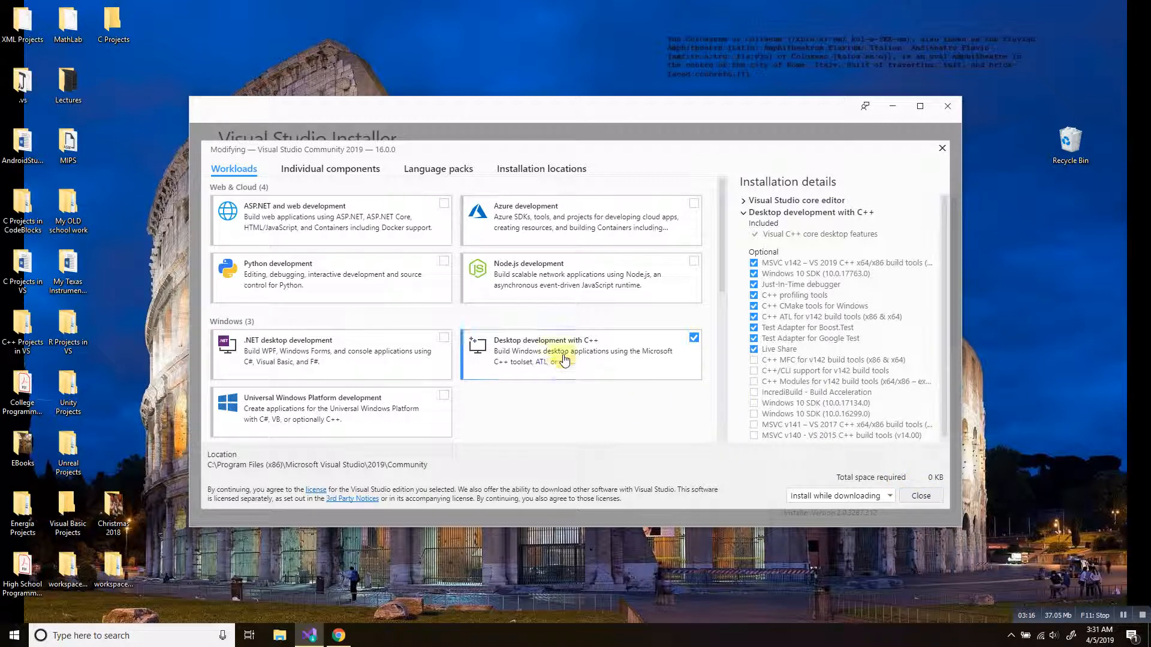
{"action": "left_click", "coordinate": [666, 288]}
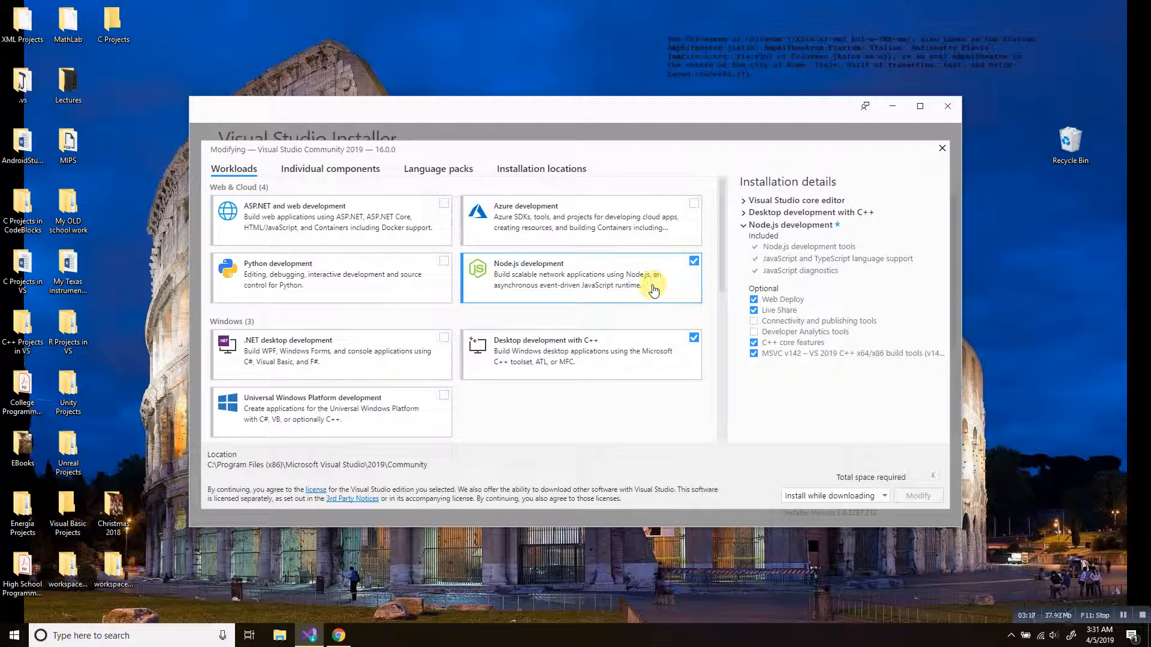
{"action": "left_click", "coordinate": [913, 494]}
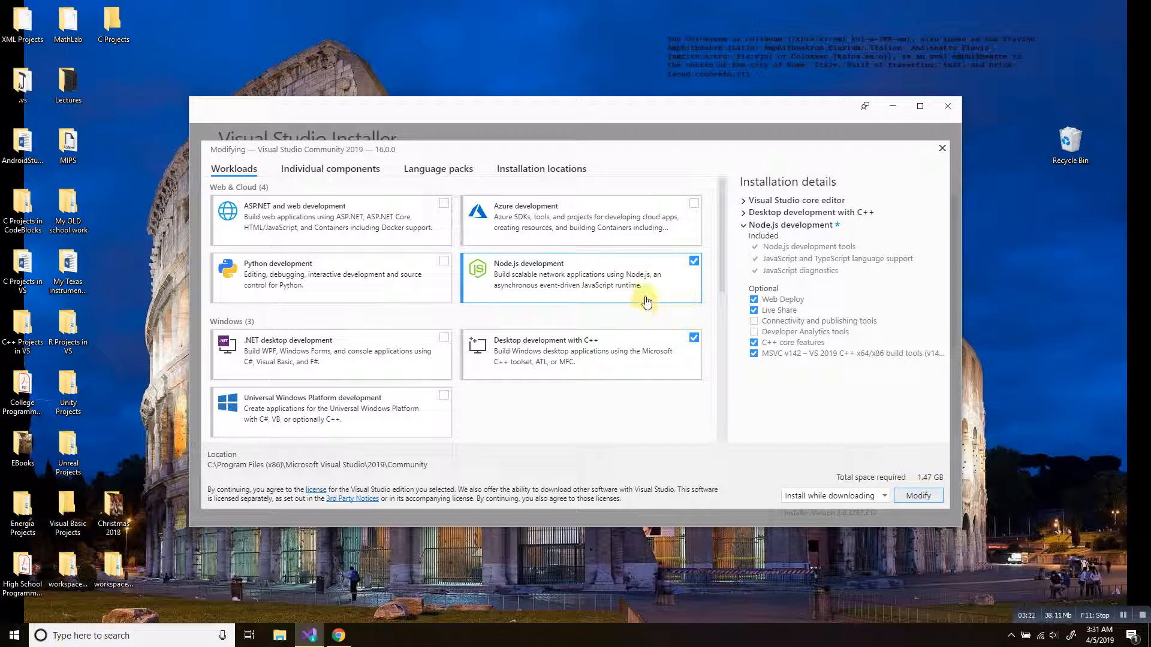
{"action": "left_click", "coordinate": [648, 293]}
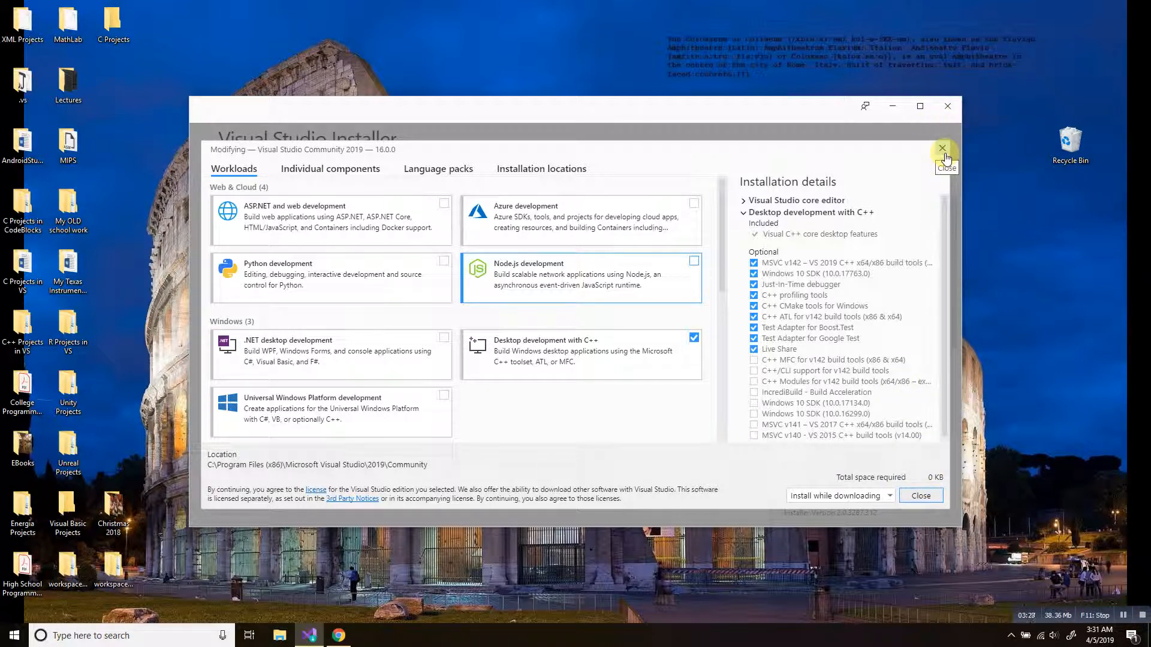
Switch to Chrome, download Visual Studio 2019 Community through the article's download link, close the extra tab, and return to Visual Studio Installer.
{"action": "left_click", "coordinate": [339, 636]}
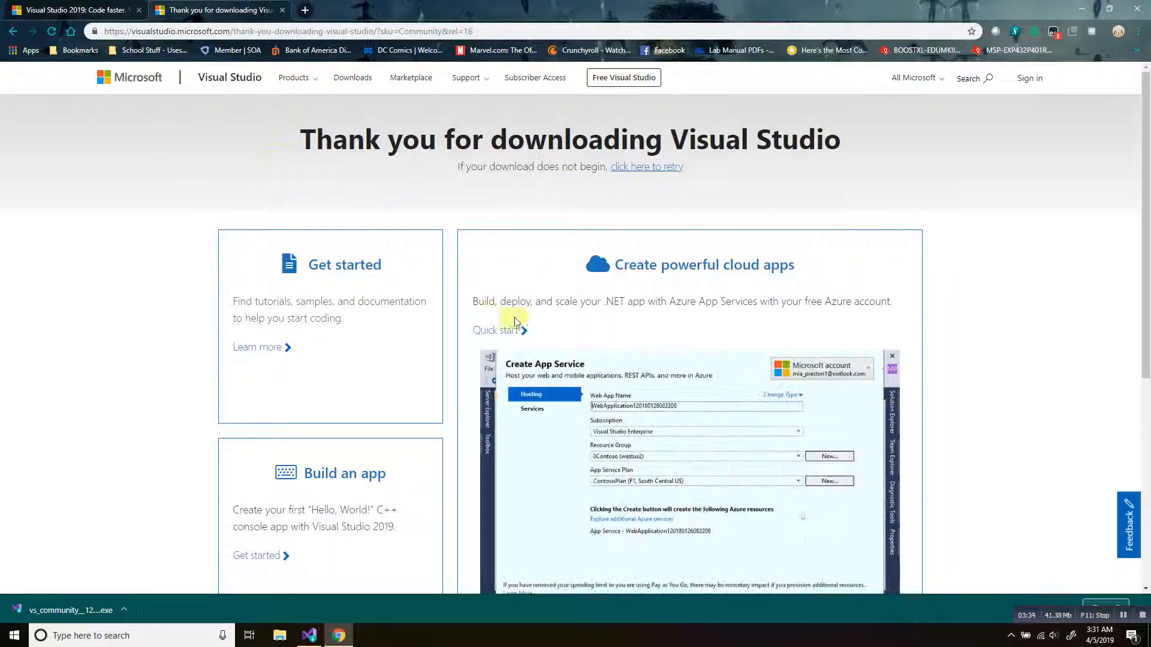
{"action": "left_click", "coordinate": [81, 9]}
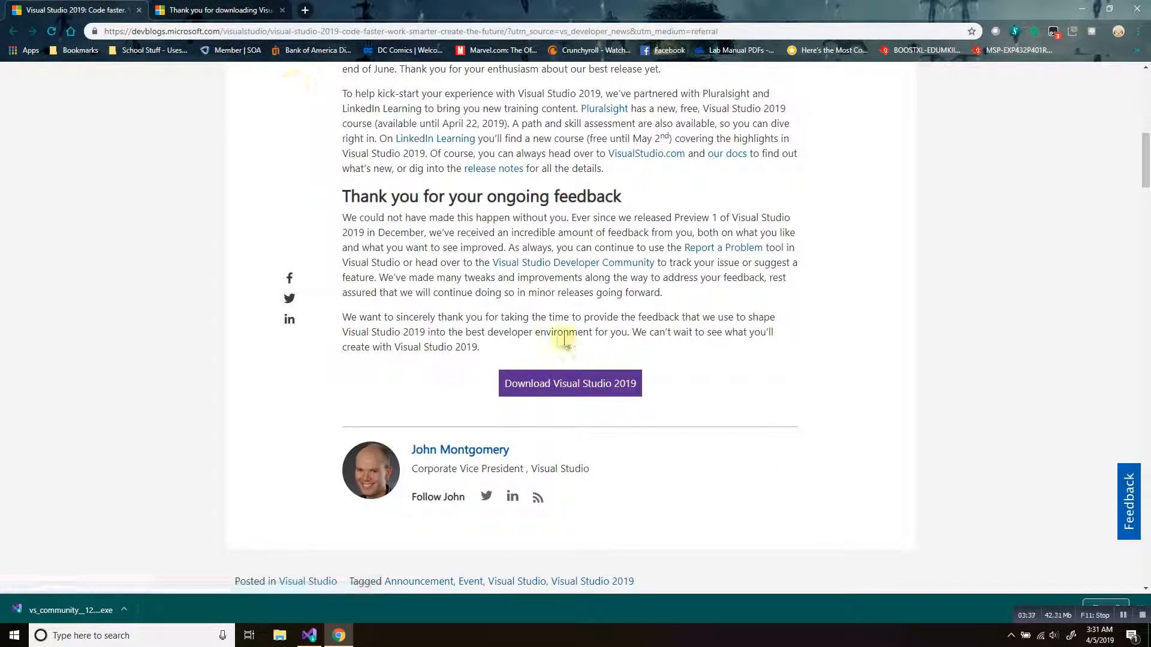
{"action": "left_click", "coordinate": [572, 385]}
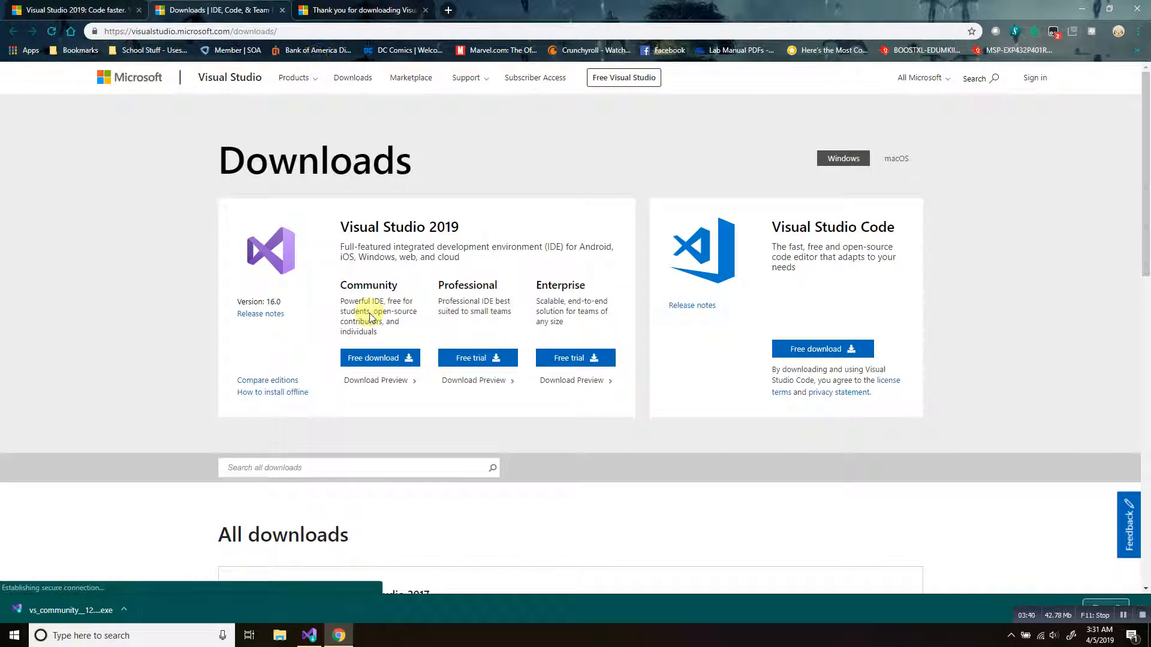
{"action": "left_click", "coordinate": [367, 360]}
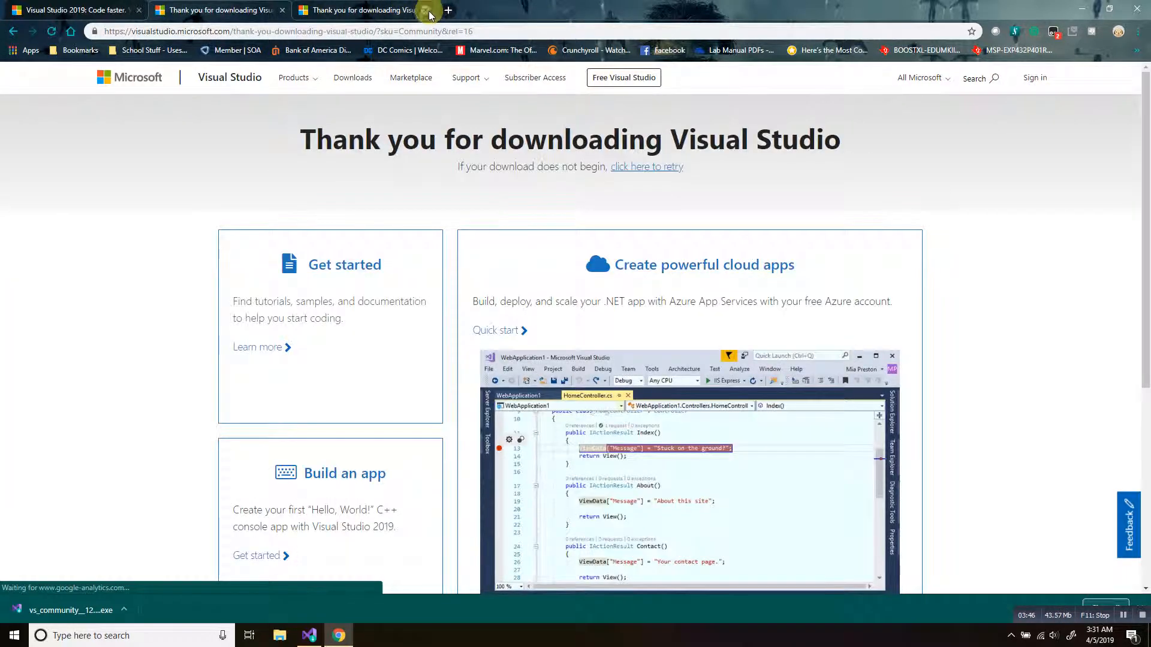
{"action": "left_click", "coordinate": [429, 10]}
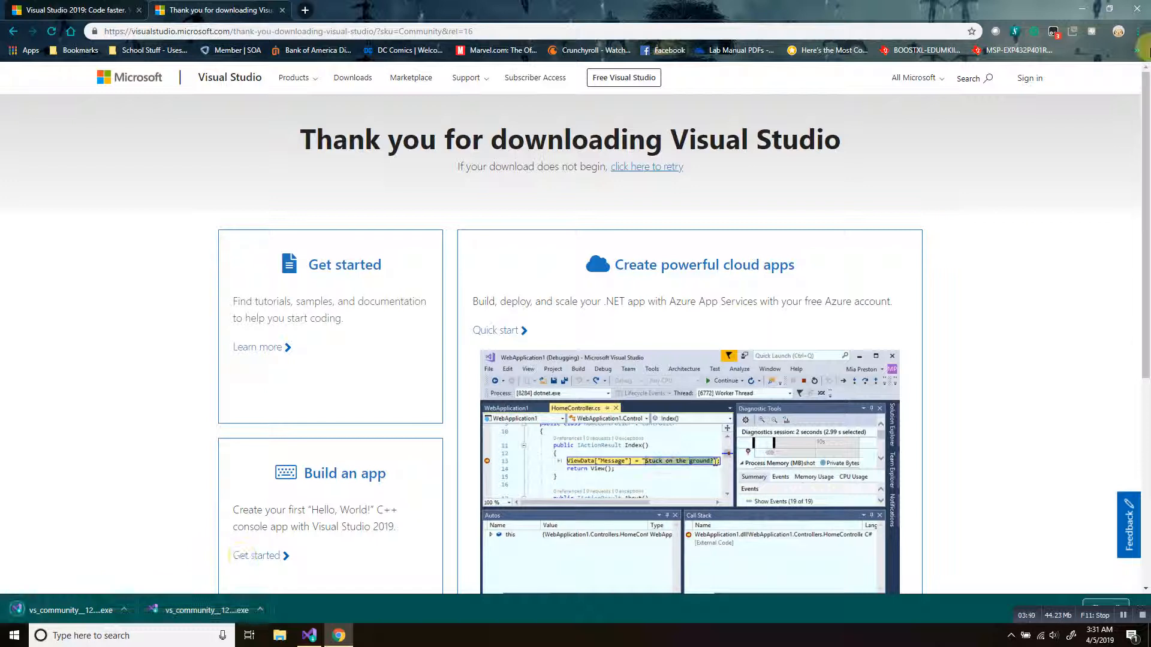
{"action": "left_click", "coordinate": [1082, 8]}
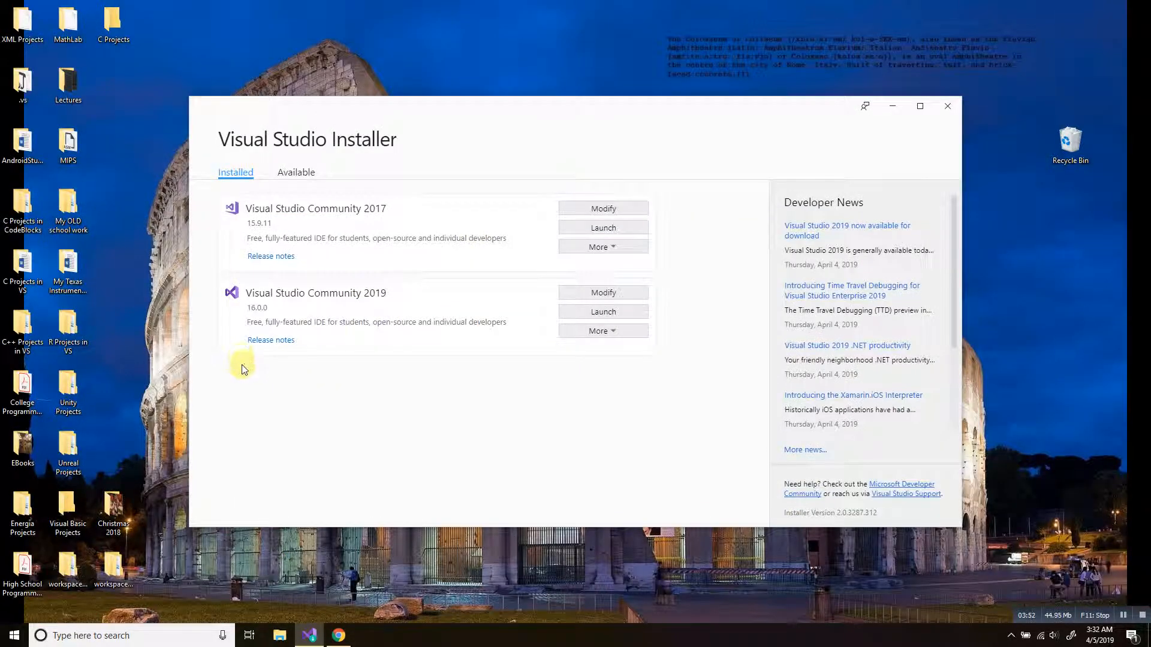
Examine the workloads offered for Visual Studio Community 2019, including Mobile & Gaming and Other Toolsets, and close the modification options.
{"action": "left_click", "coordinate": [585, 299]}
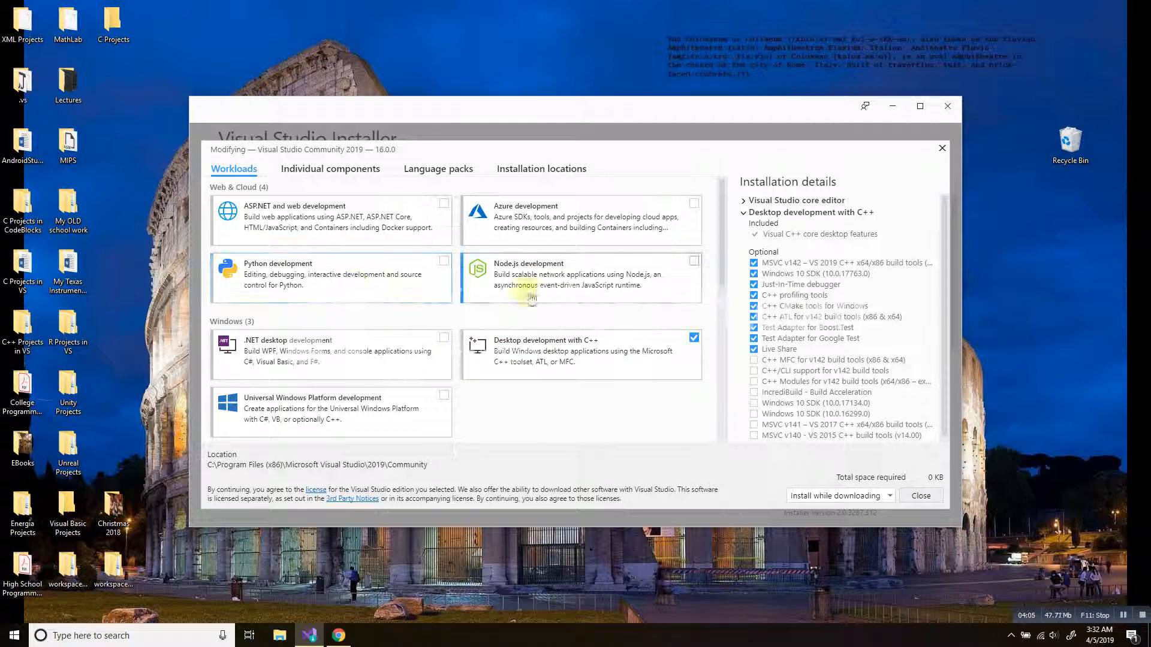
{"action": "scroll", "coordinate": [716, 278], "scroll_direction": "down", "scroll_amount": 1}
{"action": "left_click_drag", "start_coordinate": [717, 278], "coordinate": [709, 369]}
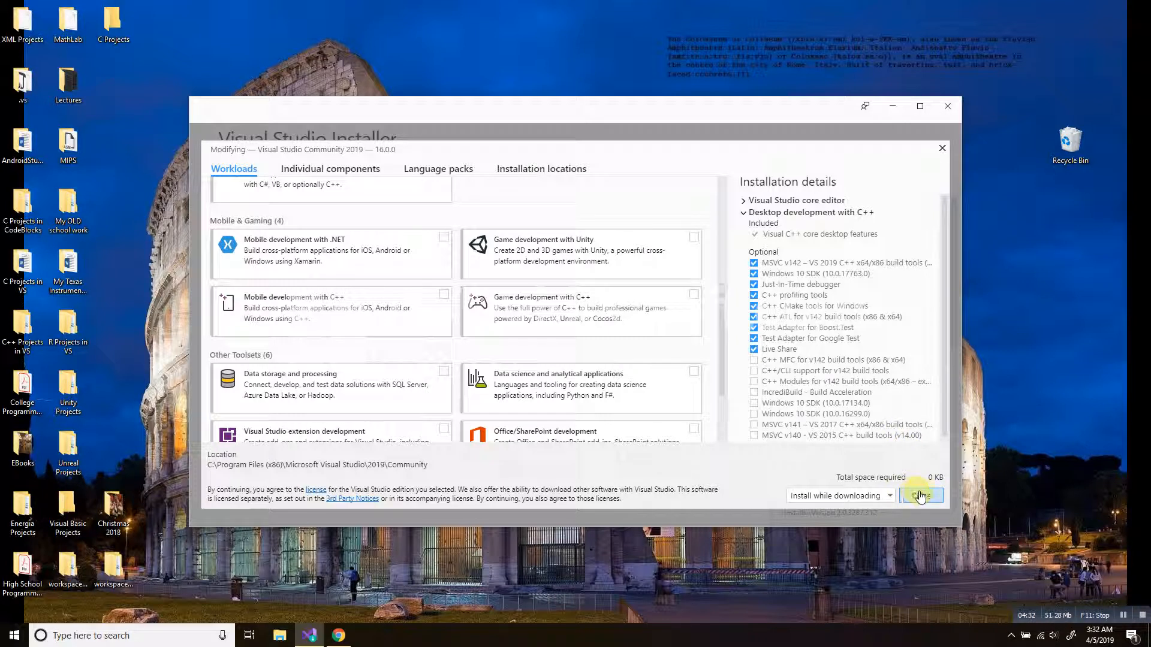
{"action": "left_click", "coordinate": [944, 147]}
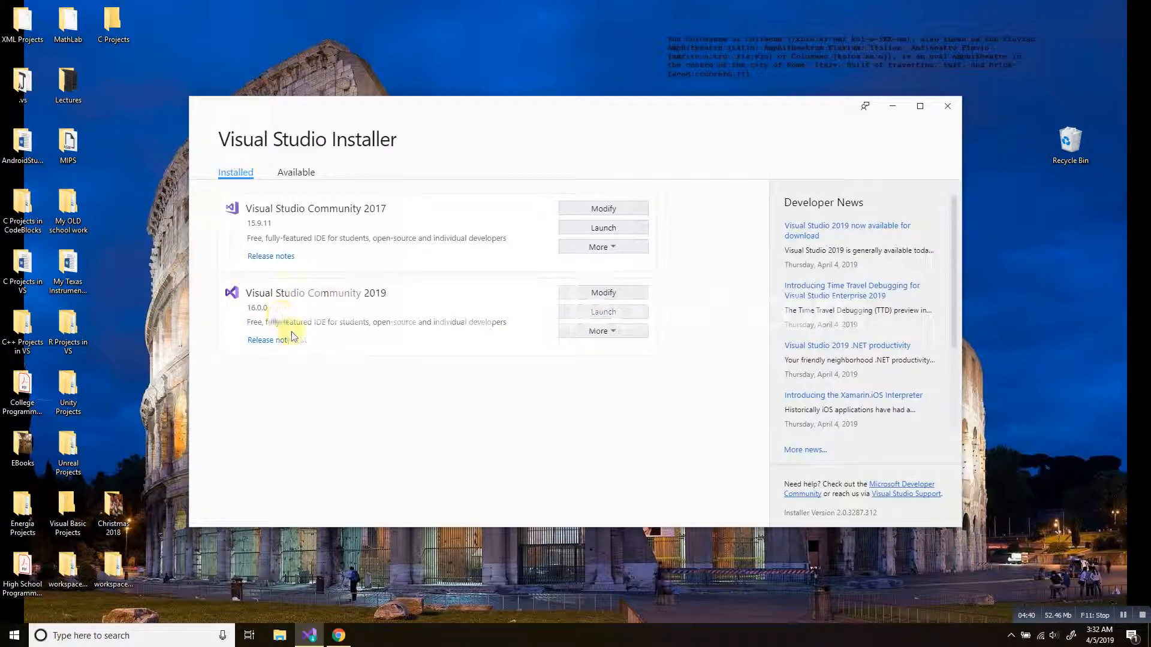
Launch Visual Studio Community 2019, continue without code to view its main window, and close it.
{"action": "left_click", "coordinate": [594, 313]}
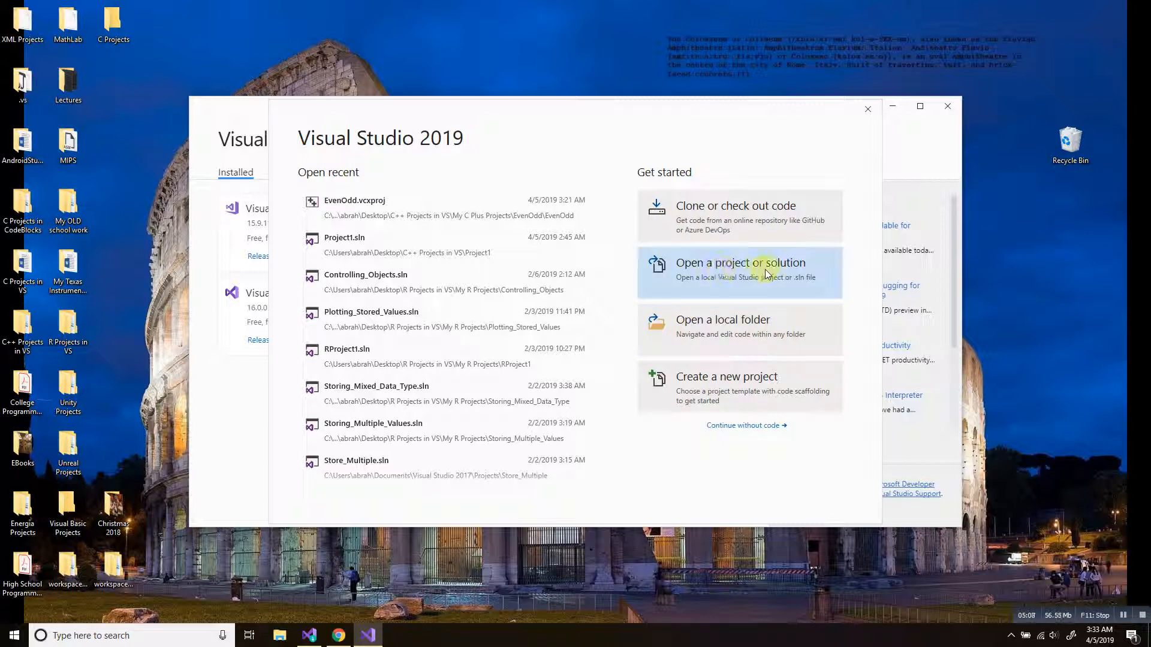
{"action": "left_click", "coordinate": [726, 427]}
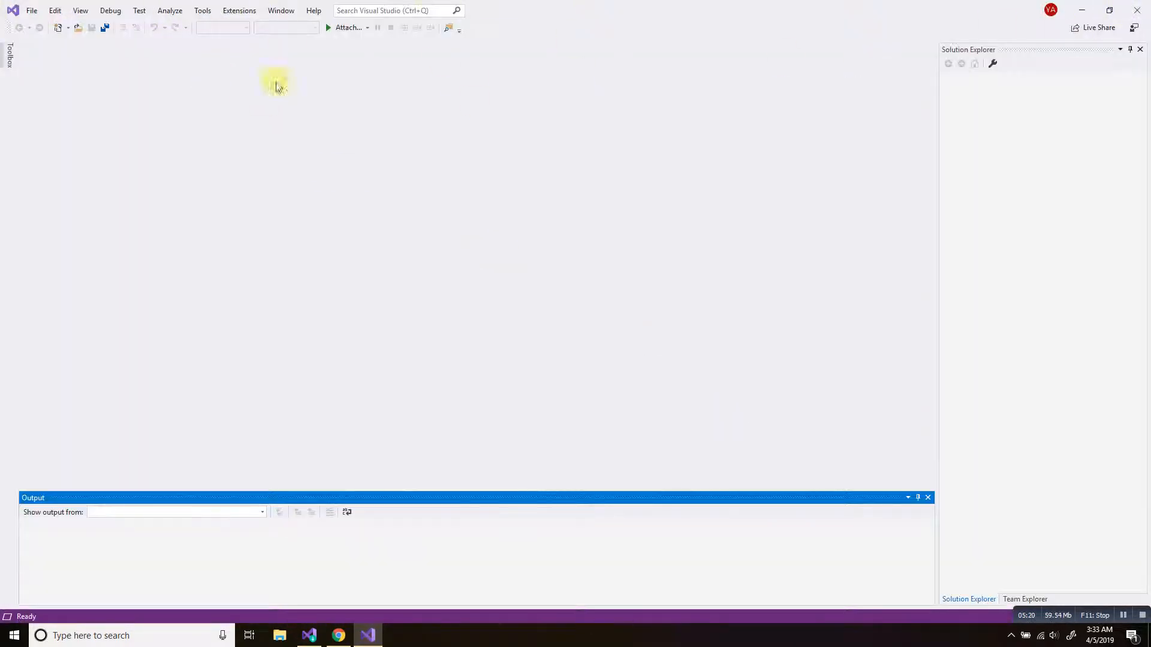
{"action": "left_click", "coordinate": [1142, 9]}
Reposition the Visual Studio Installer window on the desktop and launch Visual Studio Community 2017.
{"action": "left_click_drag", "start_coordinate": [586, 108], "coordinate": [749, 86]}
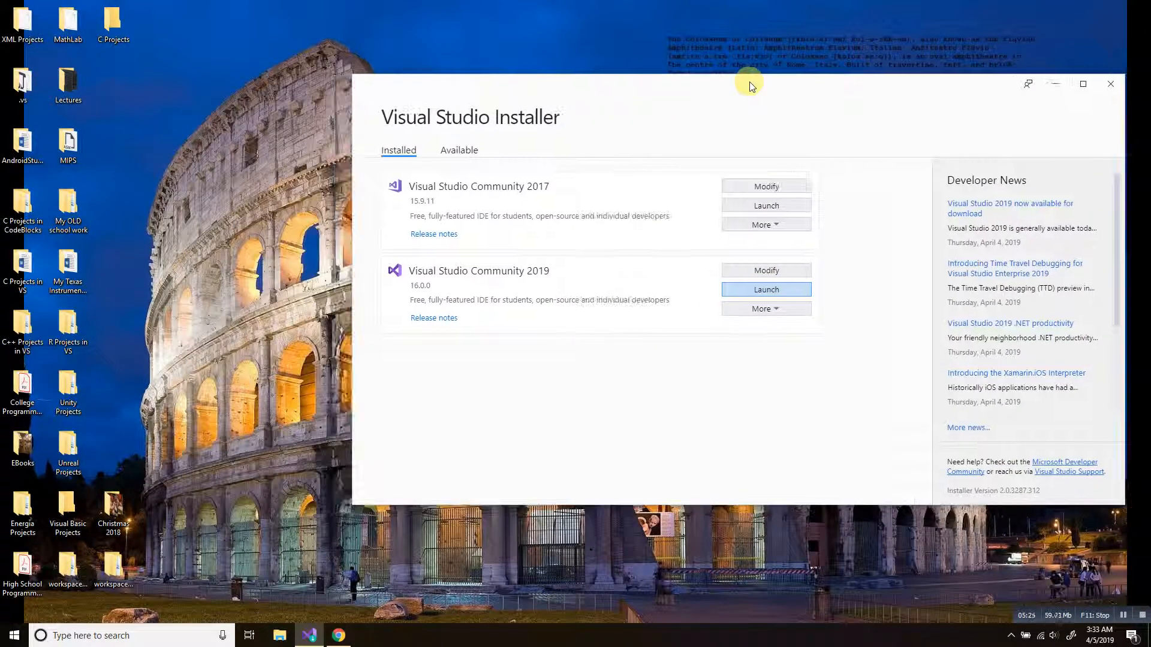
{"action": "left_click", "coordinate": [759, 210]}
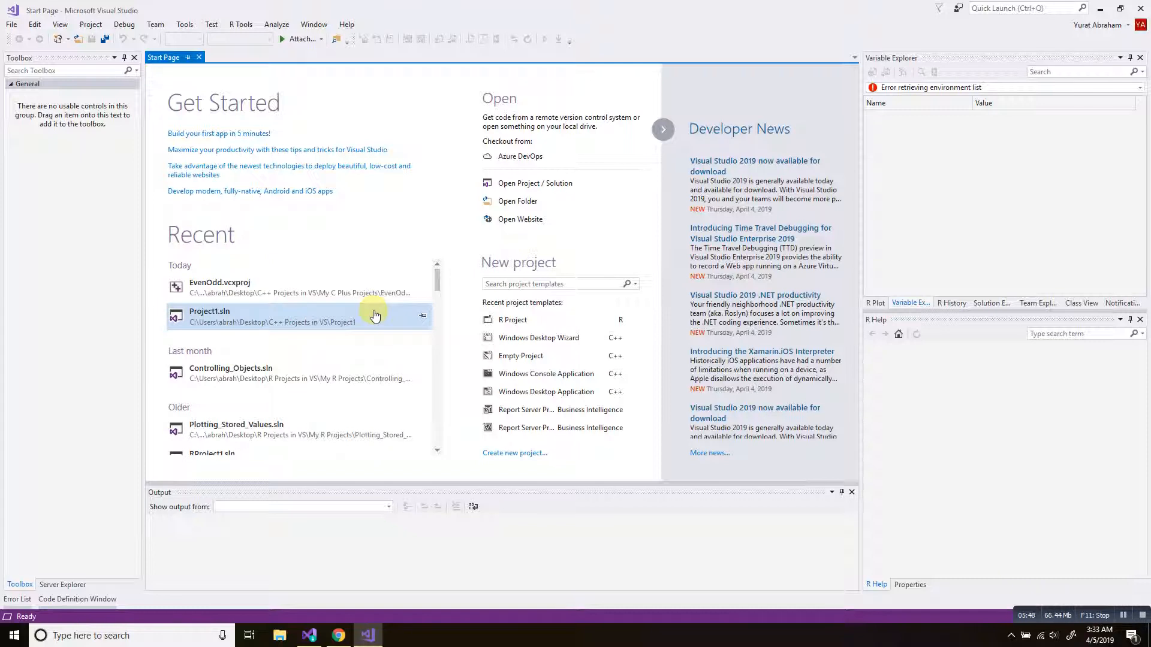
{"action": "left_click", "coordinate": [1013, 8]}
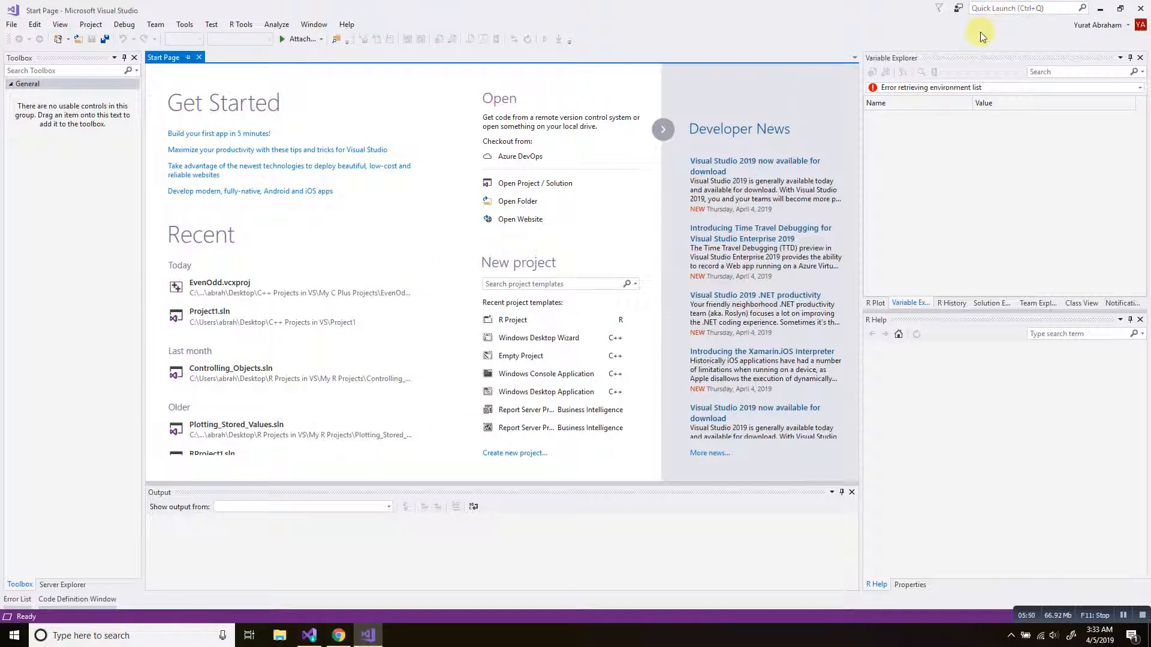
Close Visual Studio 2017 and launch Visual Studio Community 2019 from the installer.
{"action": "left_click", "coordinate": [1139, 10]}
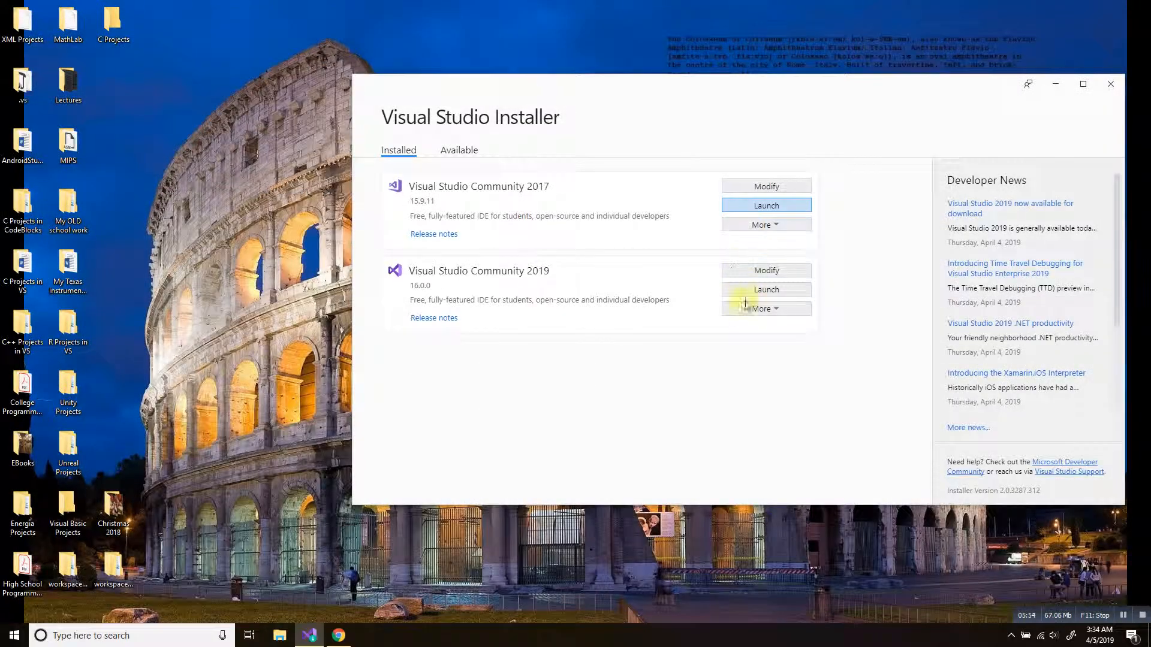
{"action": "left_click", "coordinate": [766, 292]}
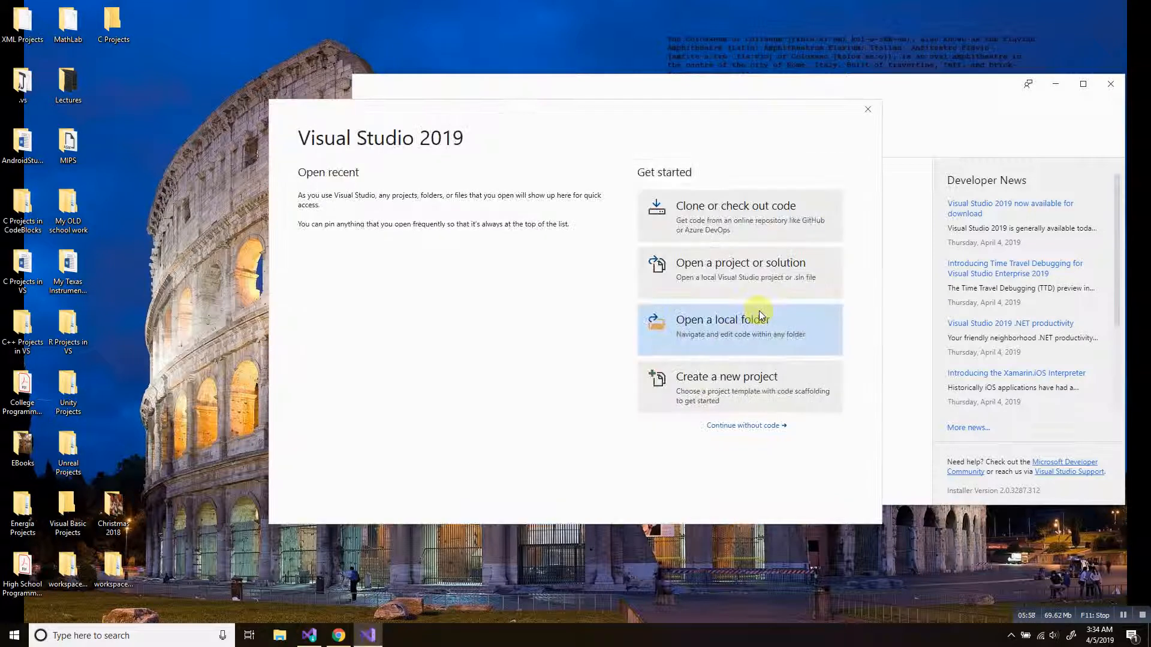
Open the existing project EvenOdd.vcxproj from Desktop > C++ Projects in VS > My C Plus Projects > EvenOdd > EvenOdd.
{"action": "left_click", "coordinate": [718, 286]}
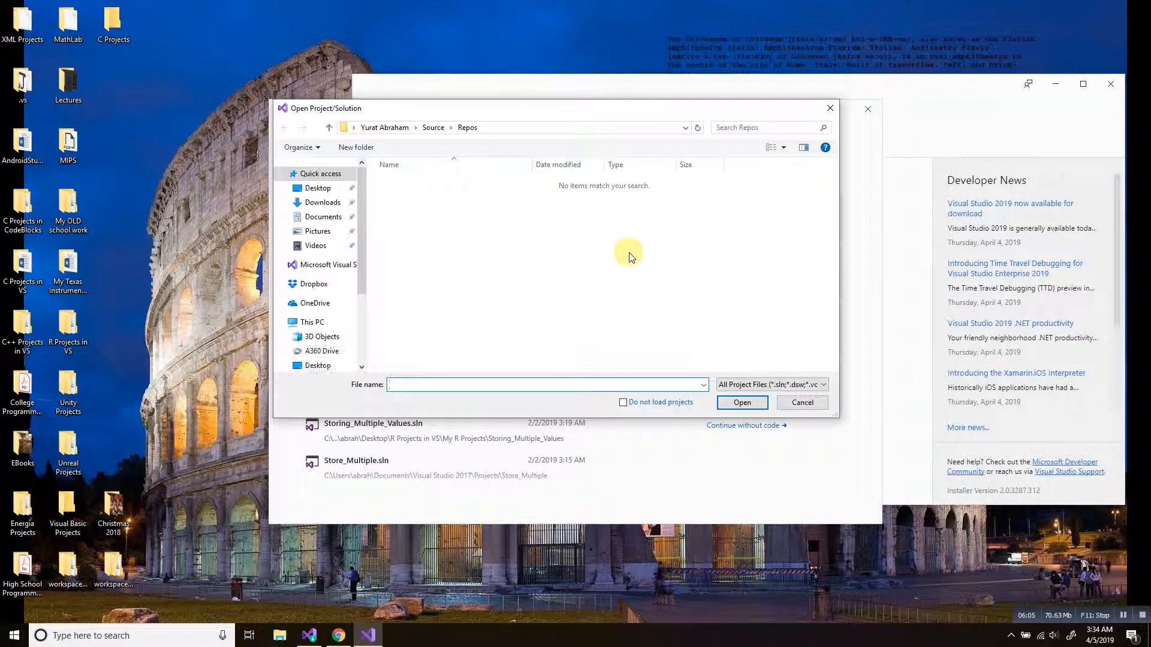
{"action": "left_click", "coordinate": [385, 128]}
{"action": "left_click", "coordinate": [317, 188]}
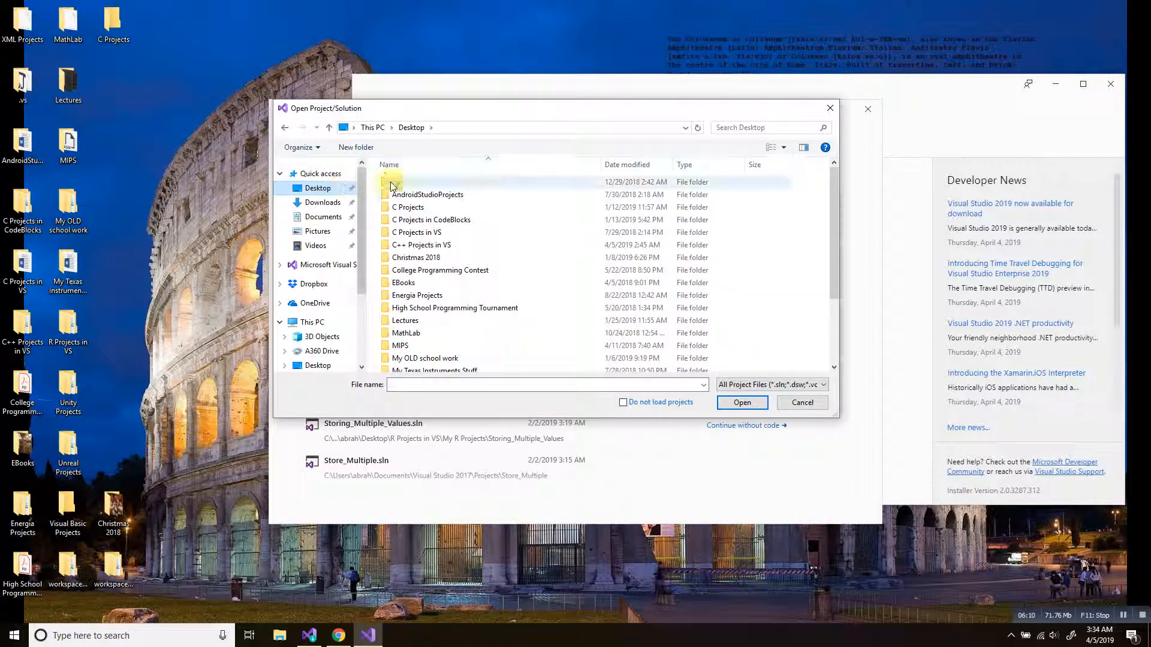
{"action": "double_click", "coordinate": [411, 246]}
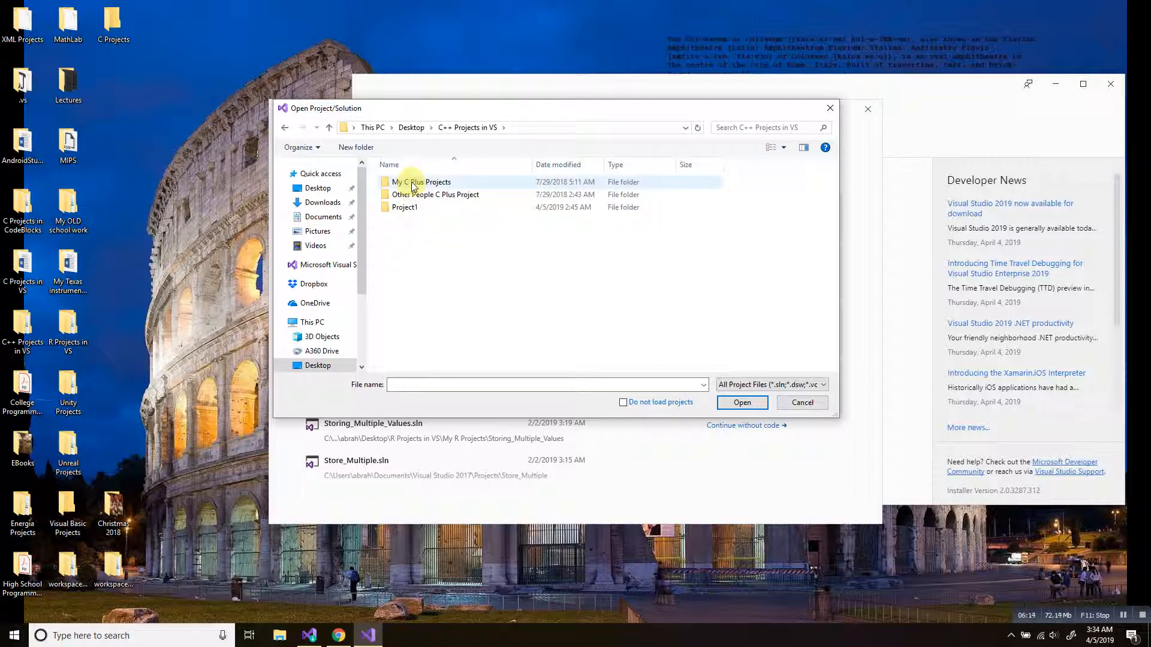
{"action": "double_click", "coordinate": [412, 185]}
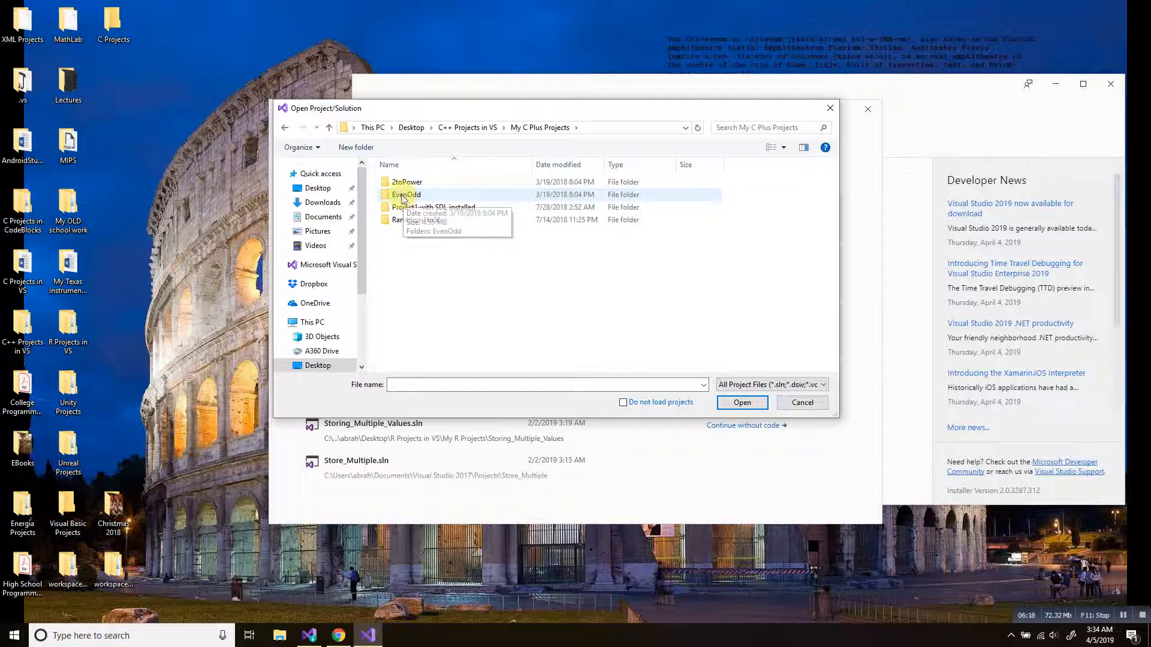
{"action": "double_click", "coordinate": [403, 198]}
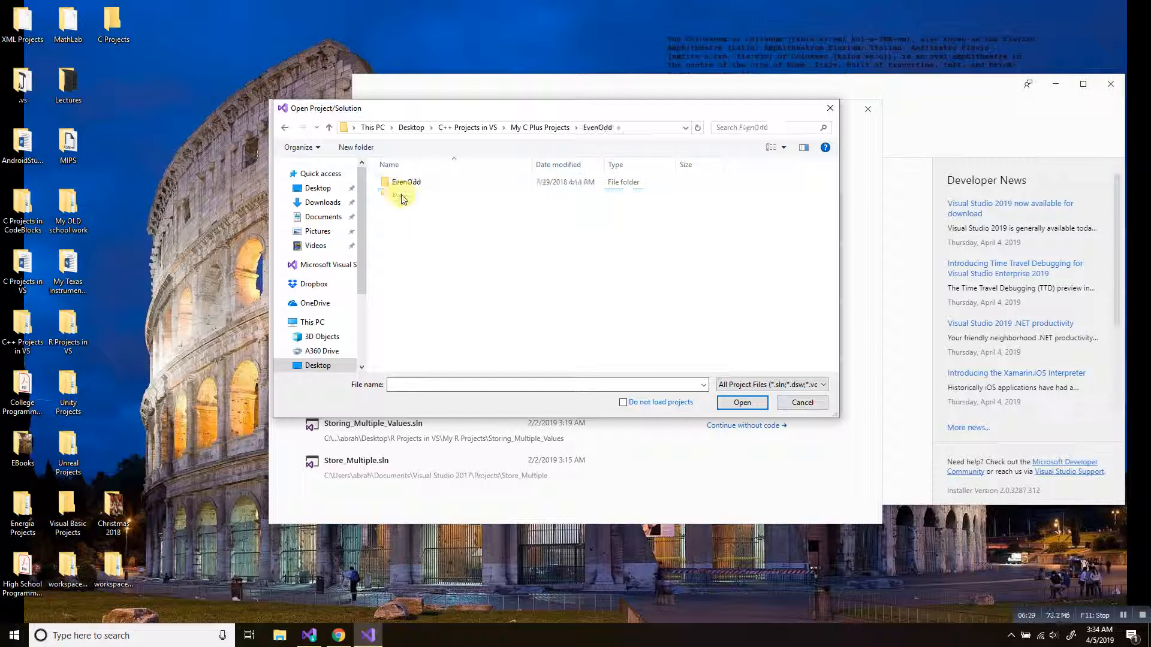
{"action": "left_click", "coordinate": [386, 182]}
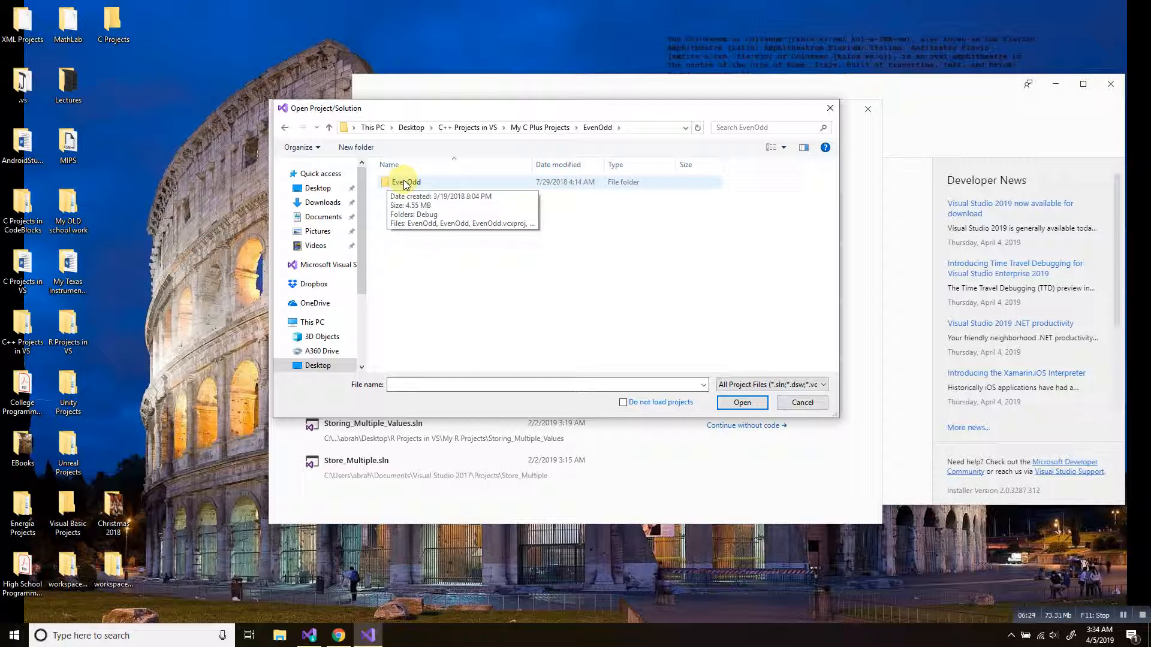
{"action": "double_click", "coordinate": [406, 184]}
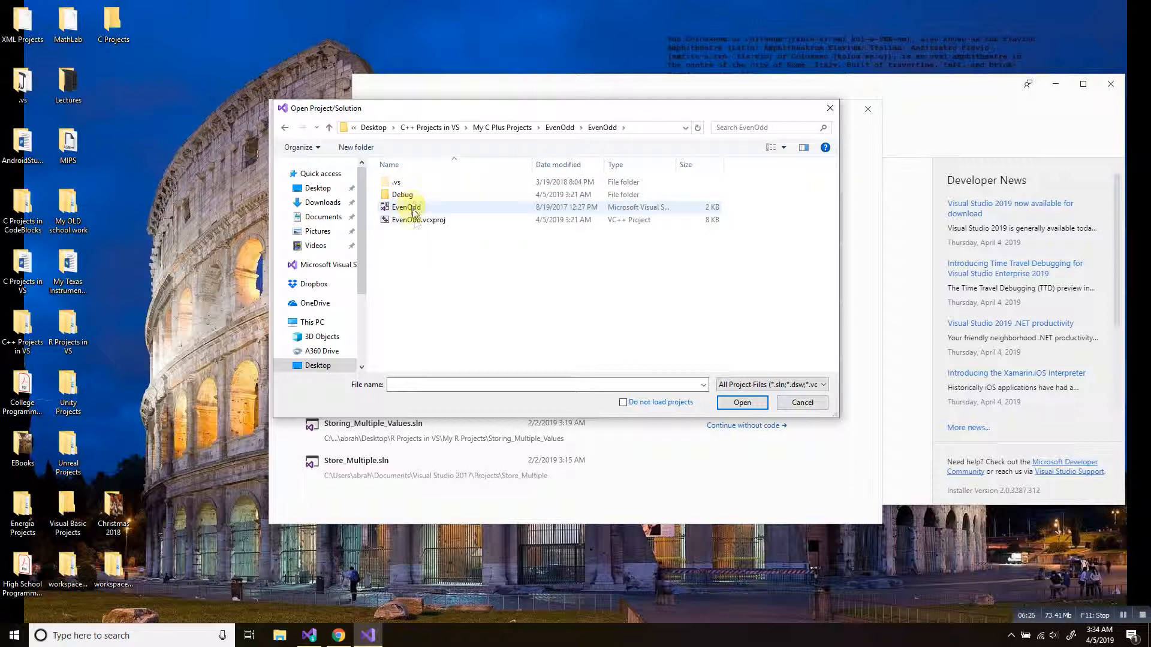
{"action": "left_click", "coordinate": [416, 221]}
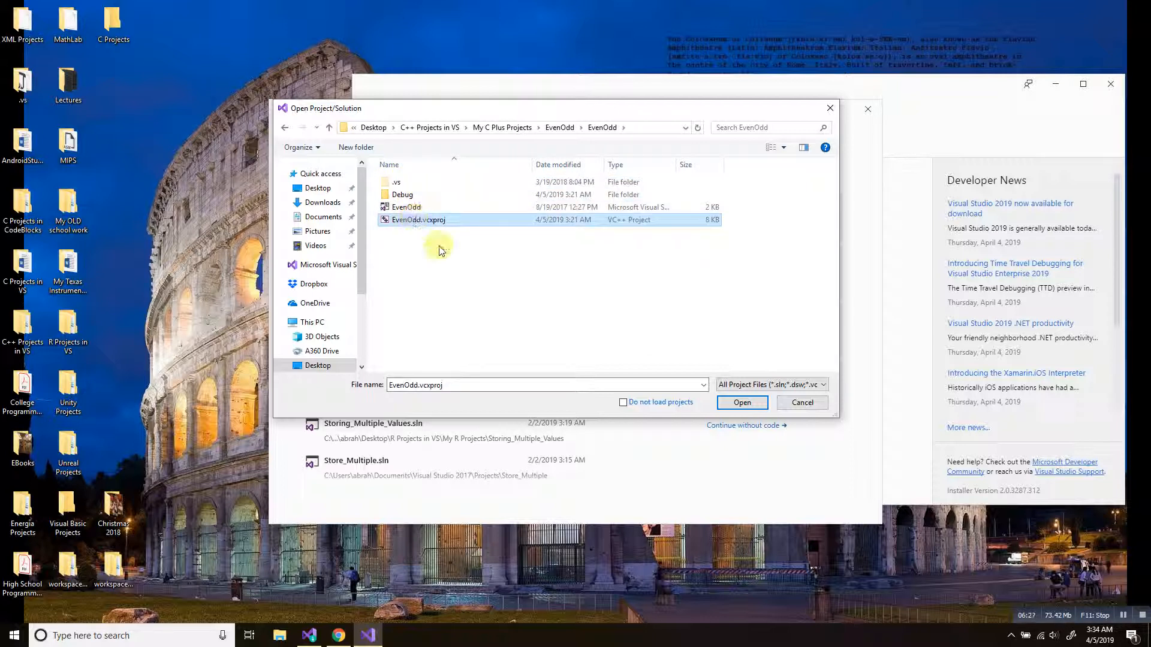
{"action": "left_click", "coordinate": [742, 403]}
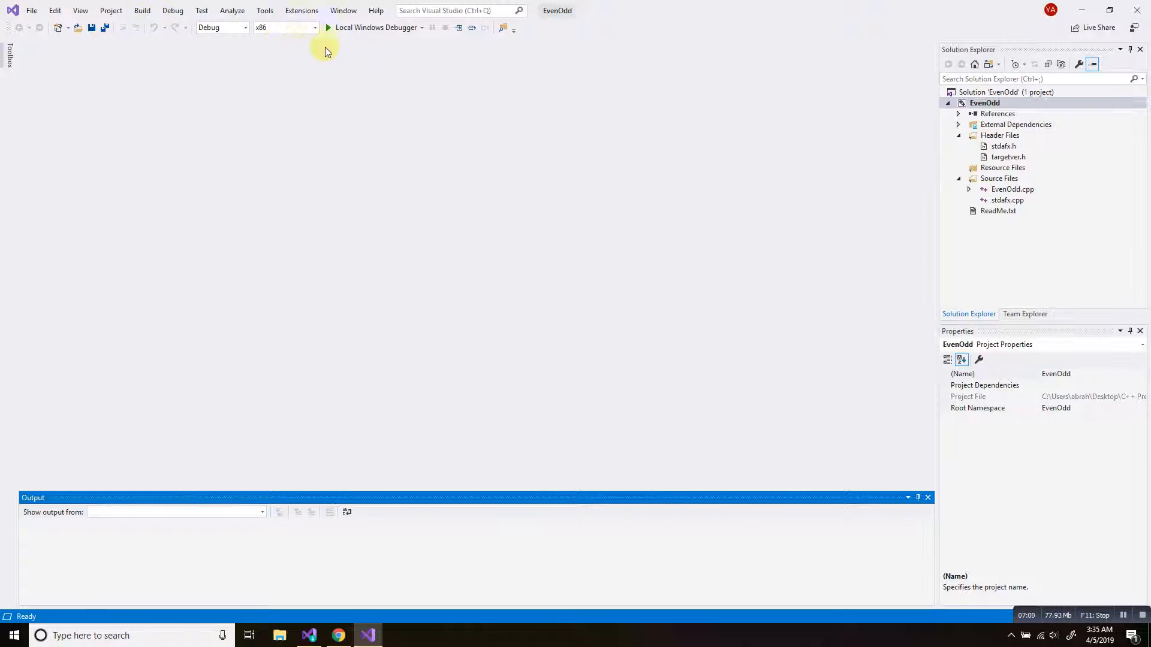
Run the EvenOdd project without debugging, enter 5 as the integer, and close the console window.
{"action": "left_click", "coordinate": [143, 11]}
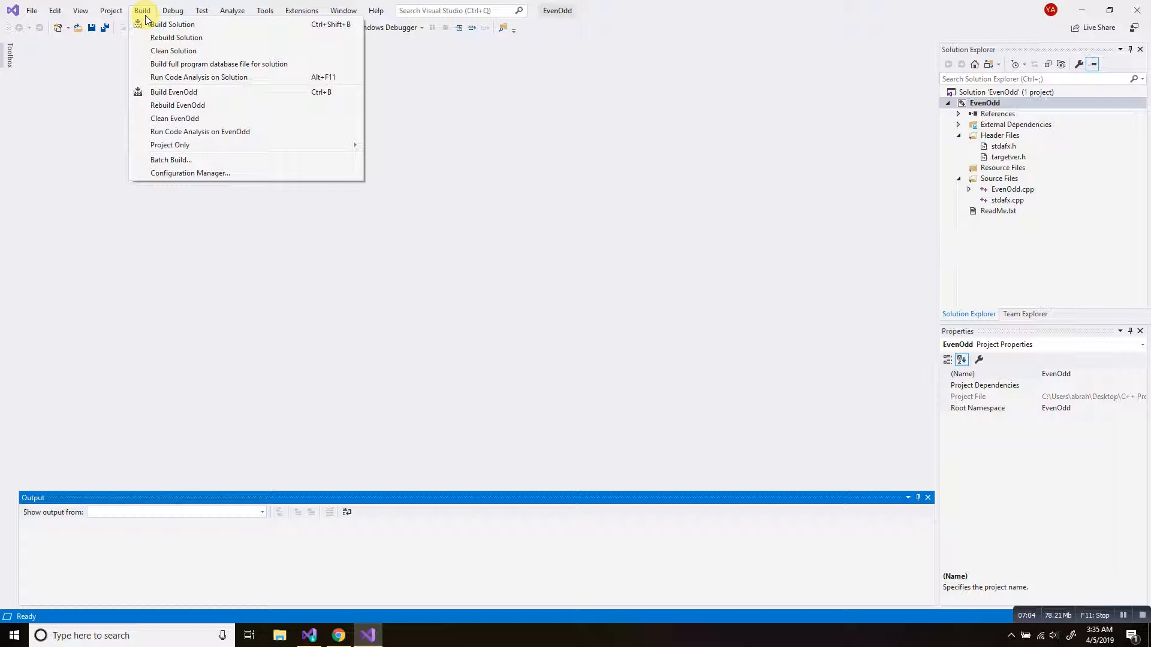
{"action": "mouse_move", "coordinate": [173, 12]}
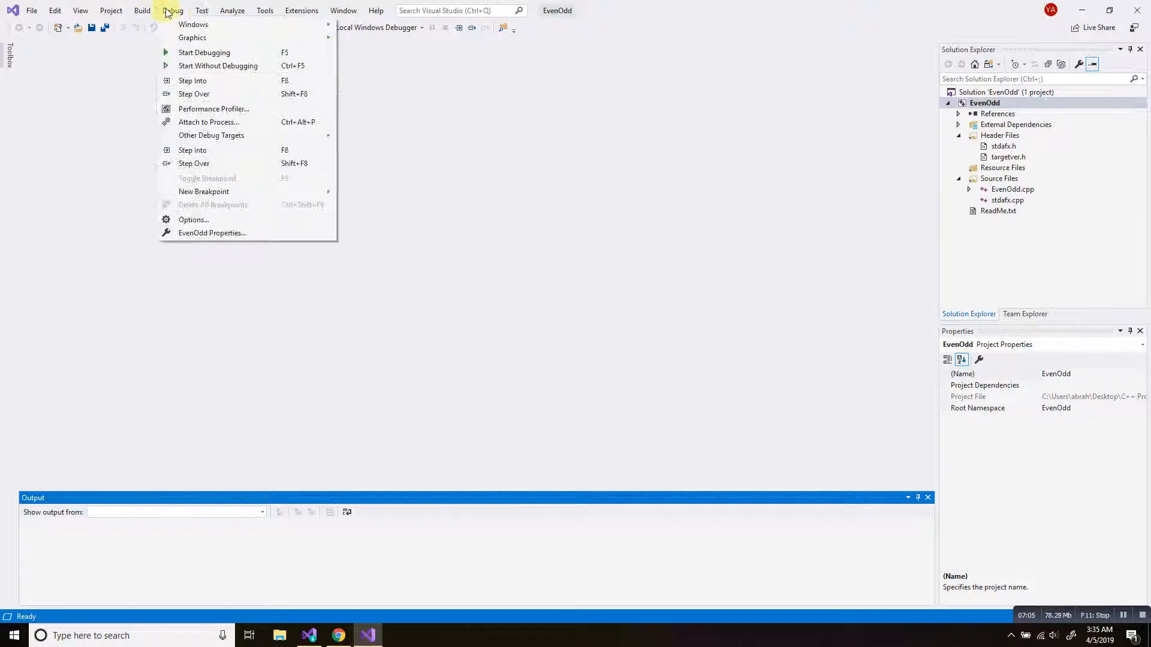
{"action": "left_click", "coordinate": [197, 67]}
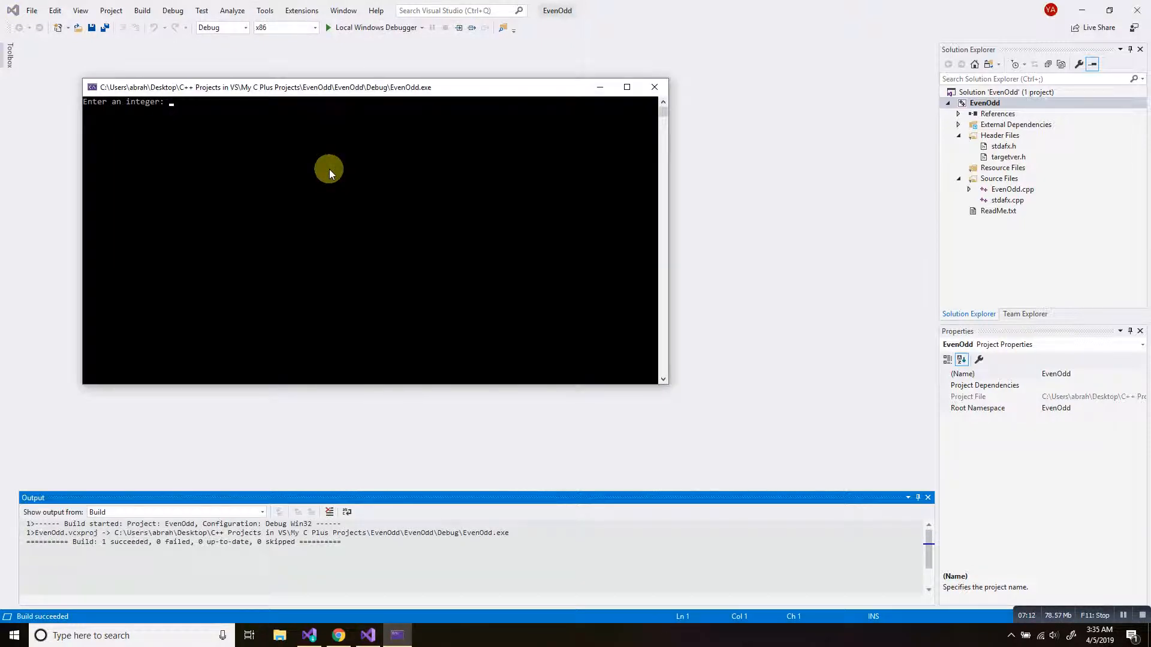
{"action": "type", "text": "5"}
{"action": "key", "text": "Return"}
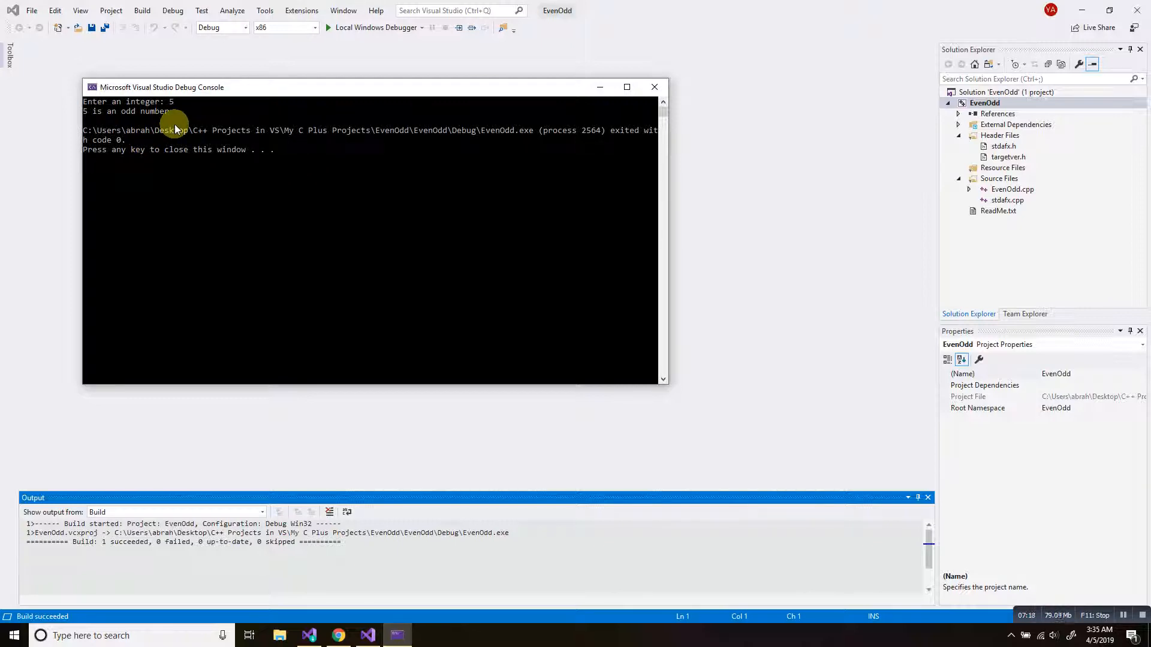
{"action": "left_click", "coordinate": [656, 88]}
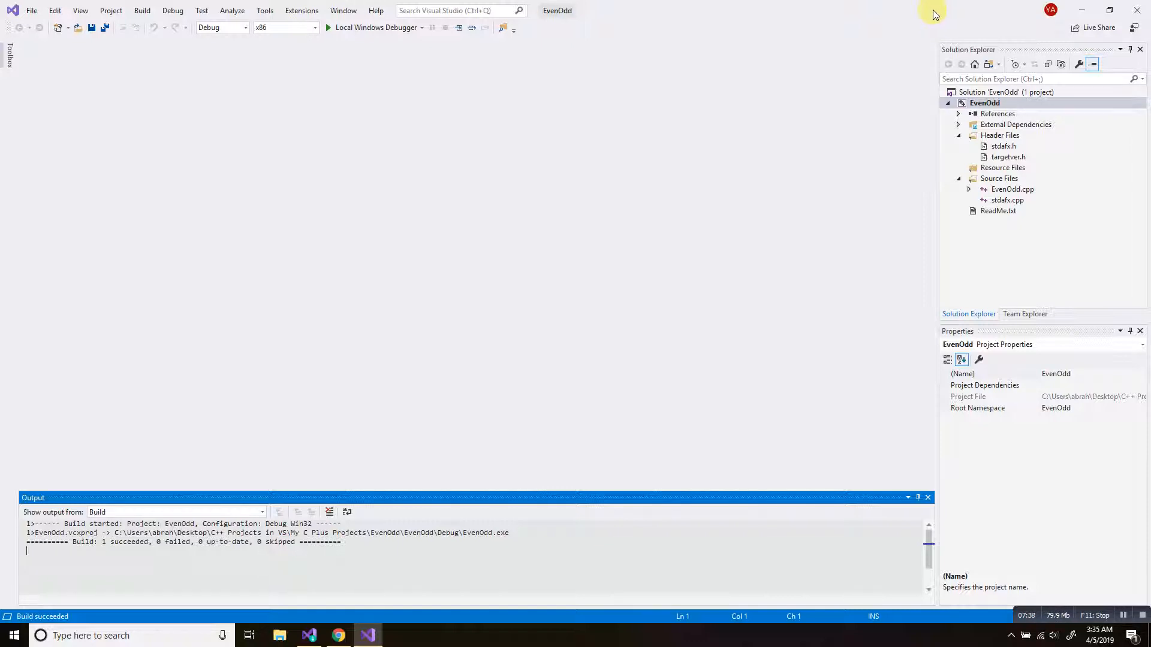
Restore the maximized Visual Studio 2019 window to a smaller floating window on the desktop.
{"action": "left_click_drag", "start_coordinate": [932, 14], "coordinate": [830, 45]}
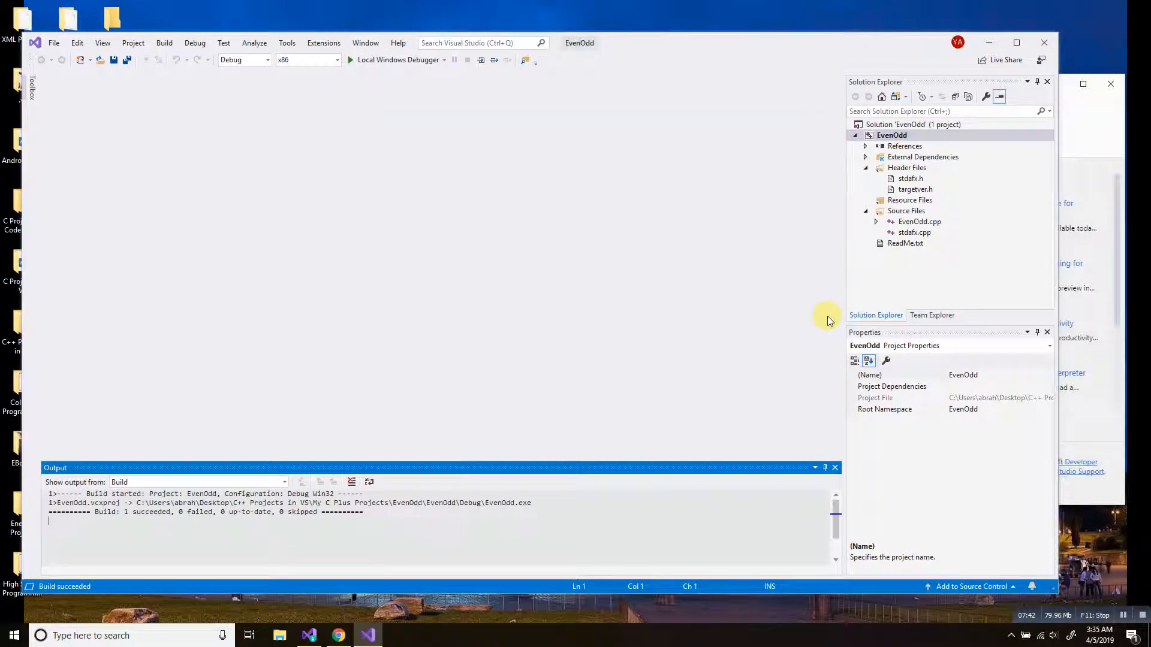